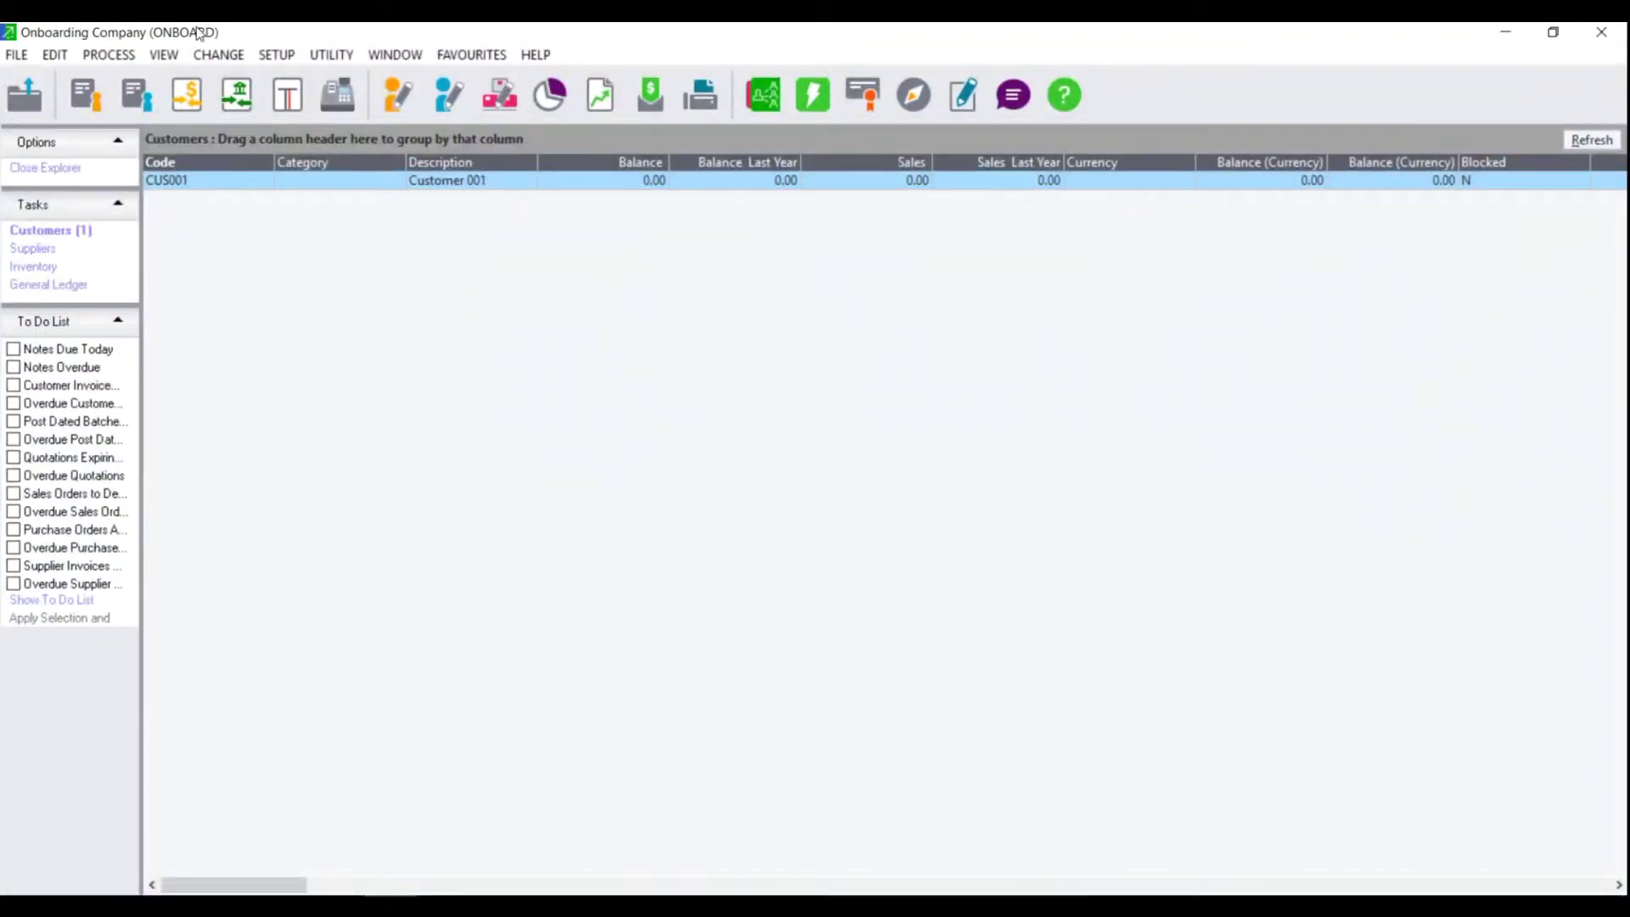
Step: From the customer list, bring up the Edit menu of record types
{"action": "left_click", "coordinate": [54, 54]}
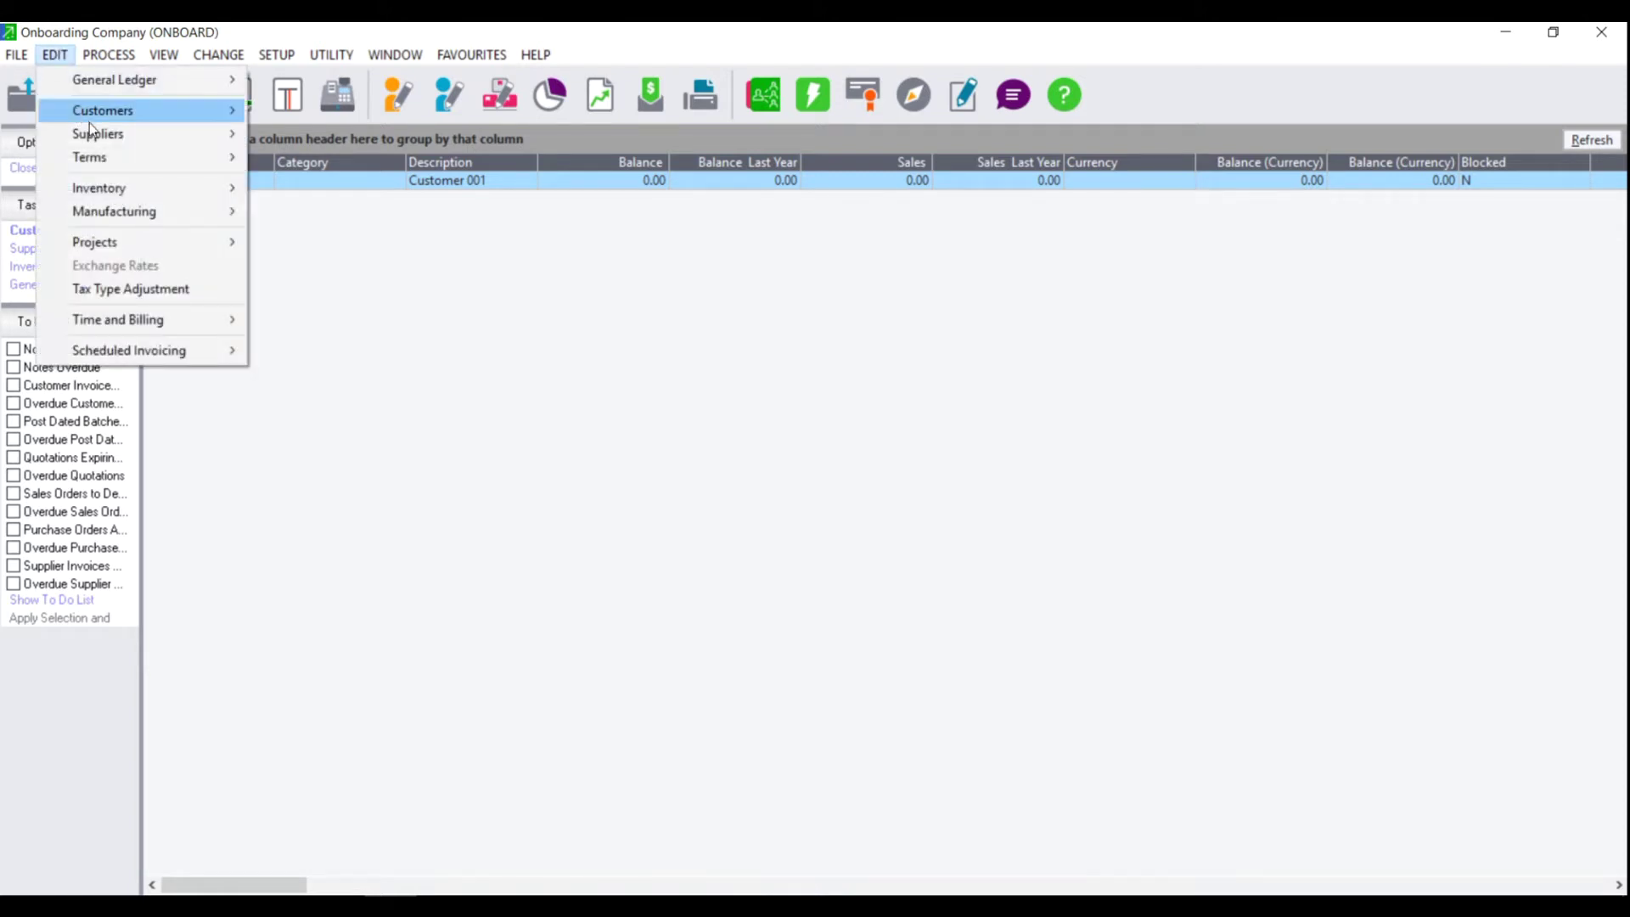
Step: Create supplier account SUP001 with the description 'Supplier 001'
{"action": "mouse_move", "coordinate": [90, 127]}
{"action": "left_click", "coordinate": [297, 134]}
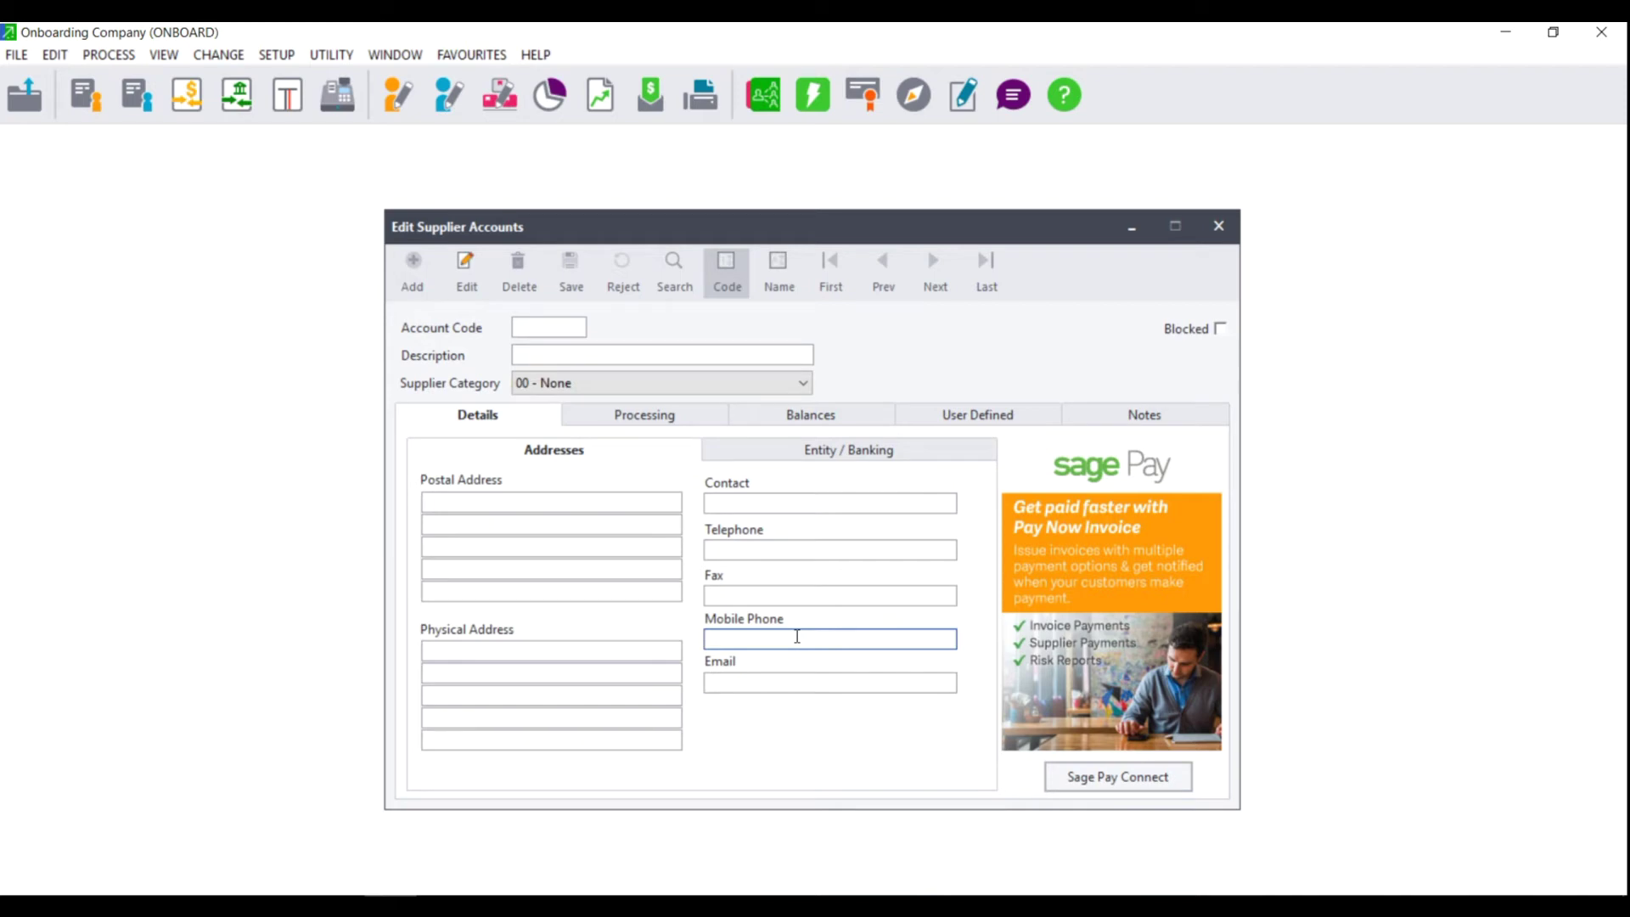
{"action": "type", "text": "SUP001"}
{"action": "key", "text": "Tab"}
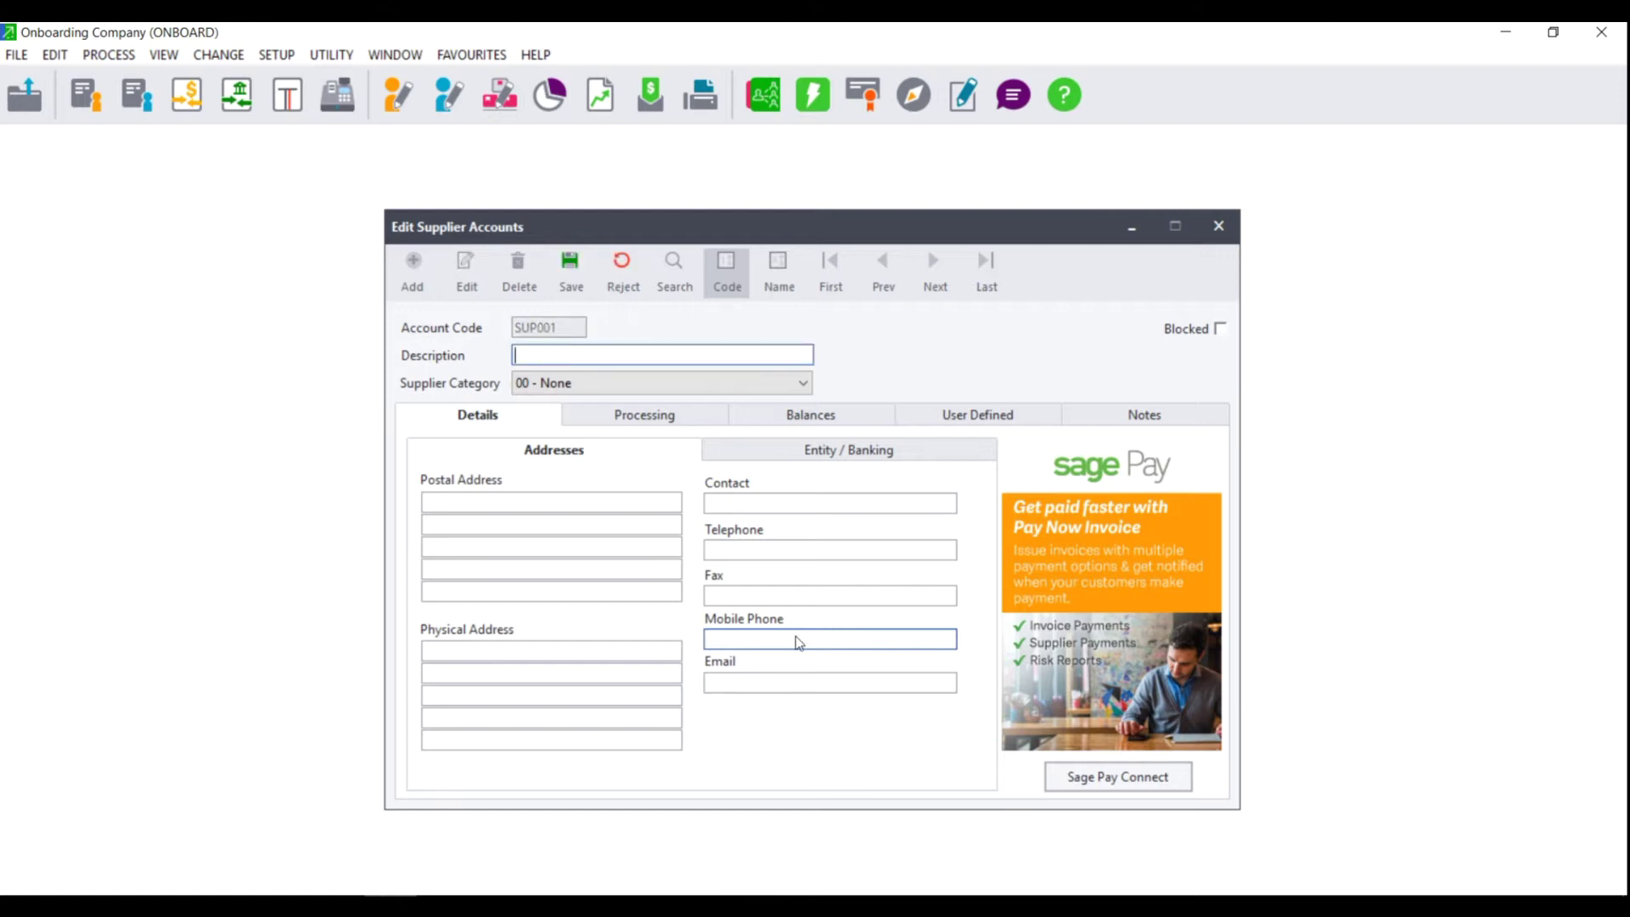
{"action": "type", "text": "Supplier 001"}
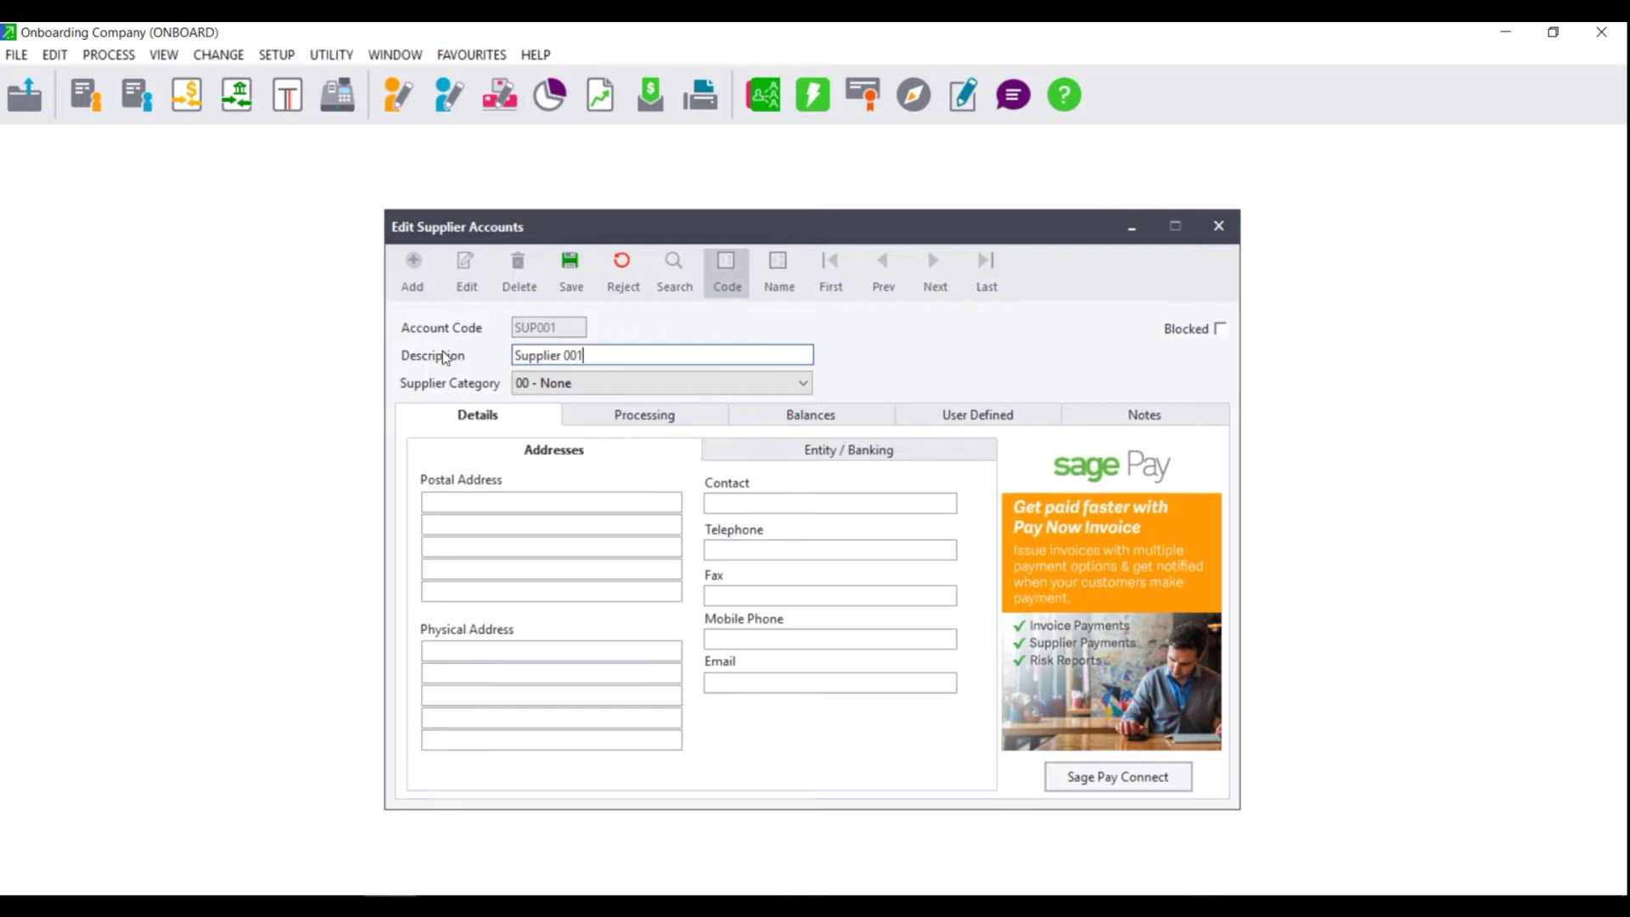
{"action": "left_click", "coordinate": [450, 502]}
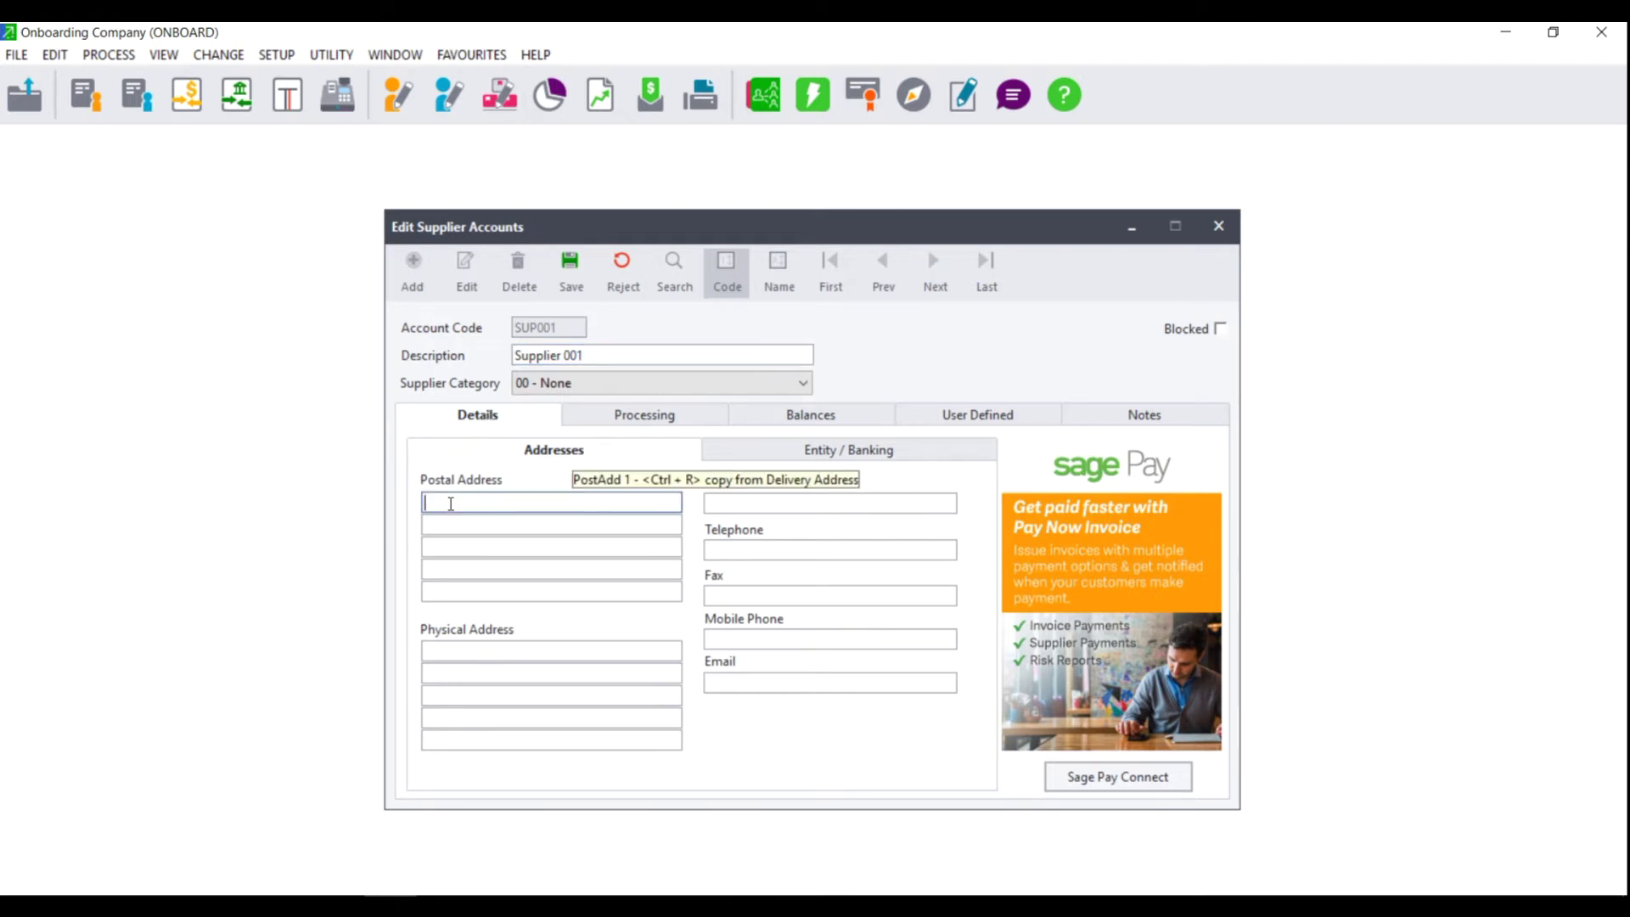
Step: Enter the supplier's contact name and contact e-mail address on SUP001's details
{"action": "left_click", "coordinate": [455, 651]}
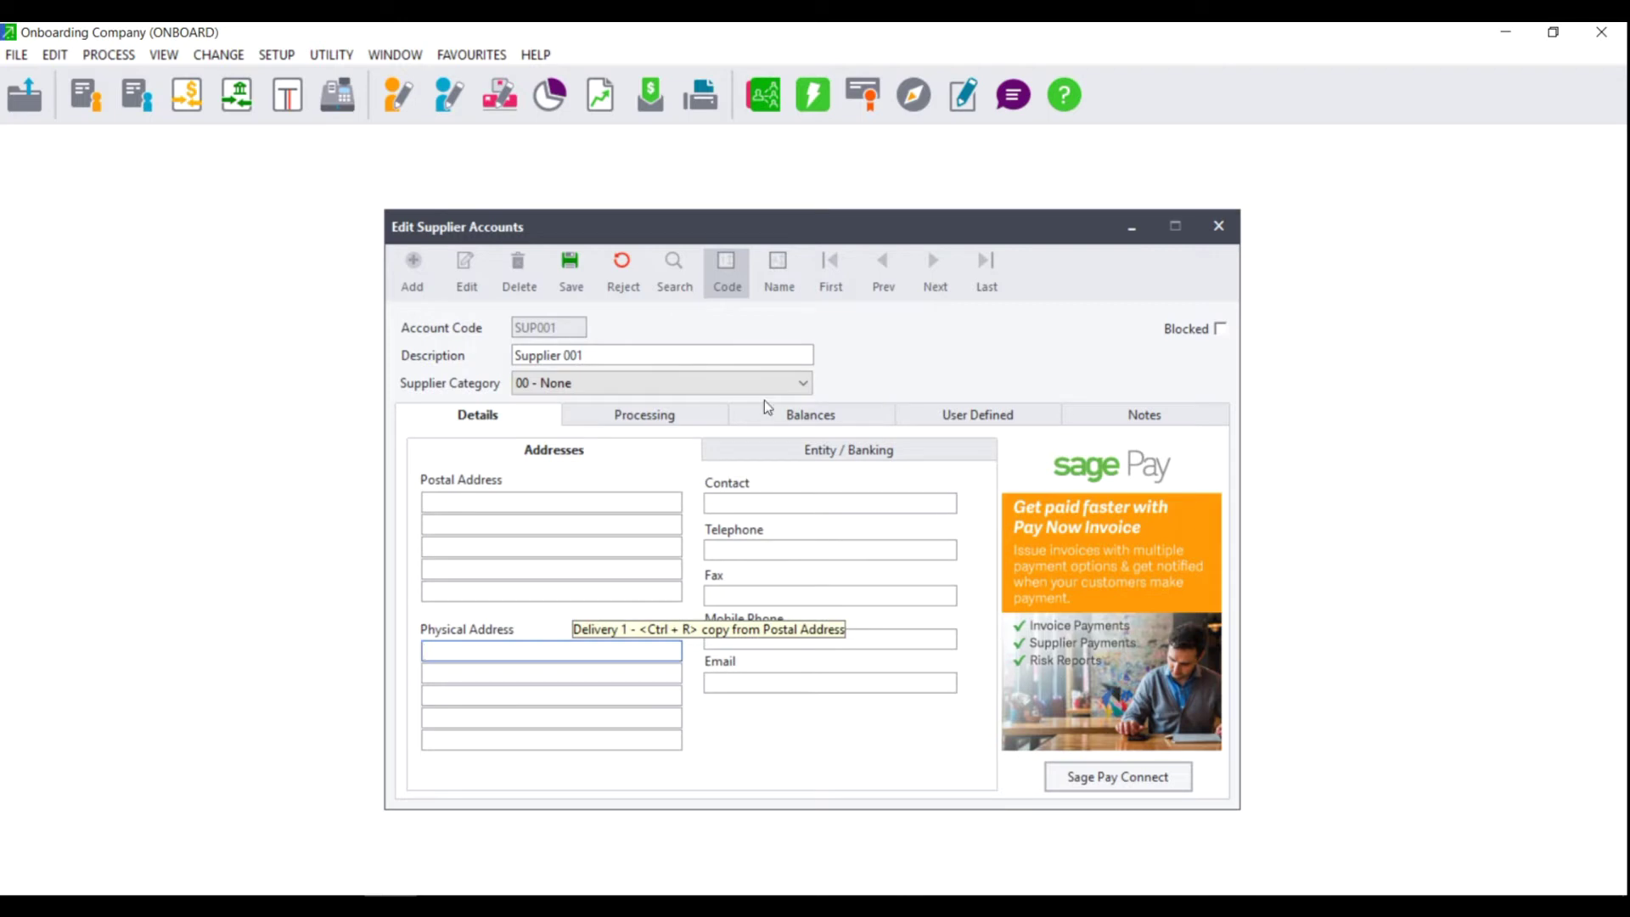
{"action": "left_click", "coordinate": [721, 505]}
{"action": "type", "text": "R"}
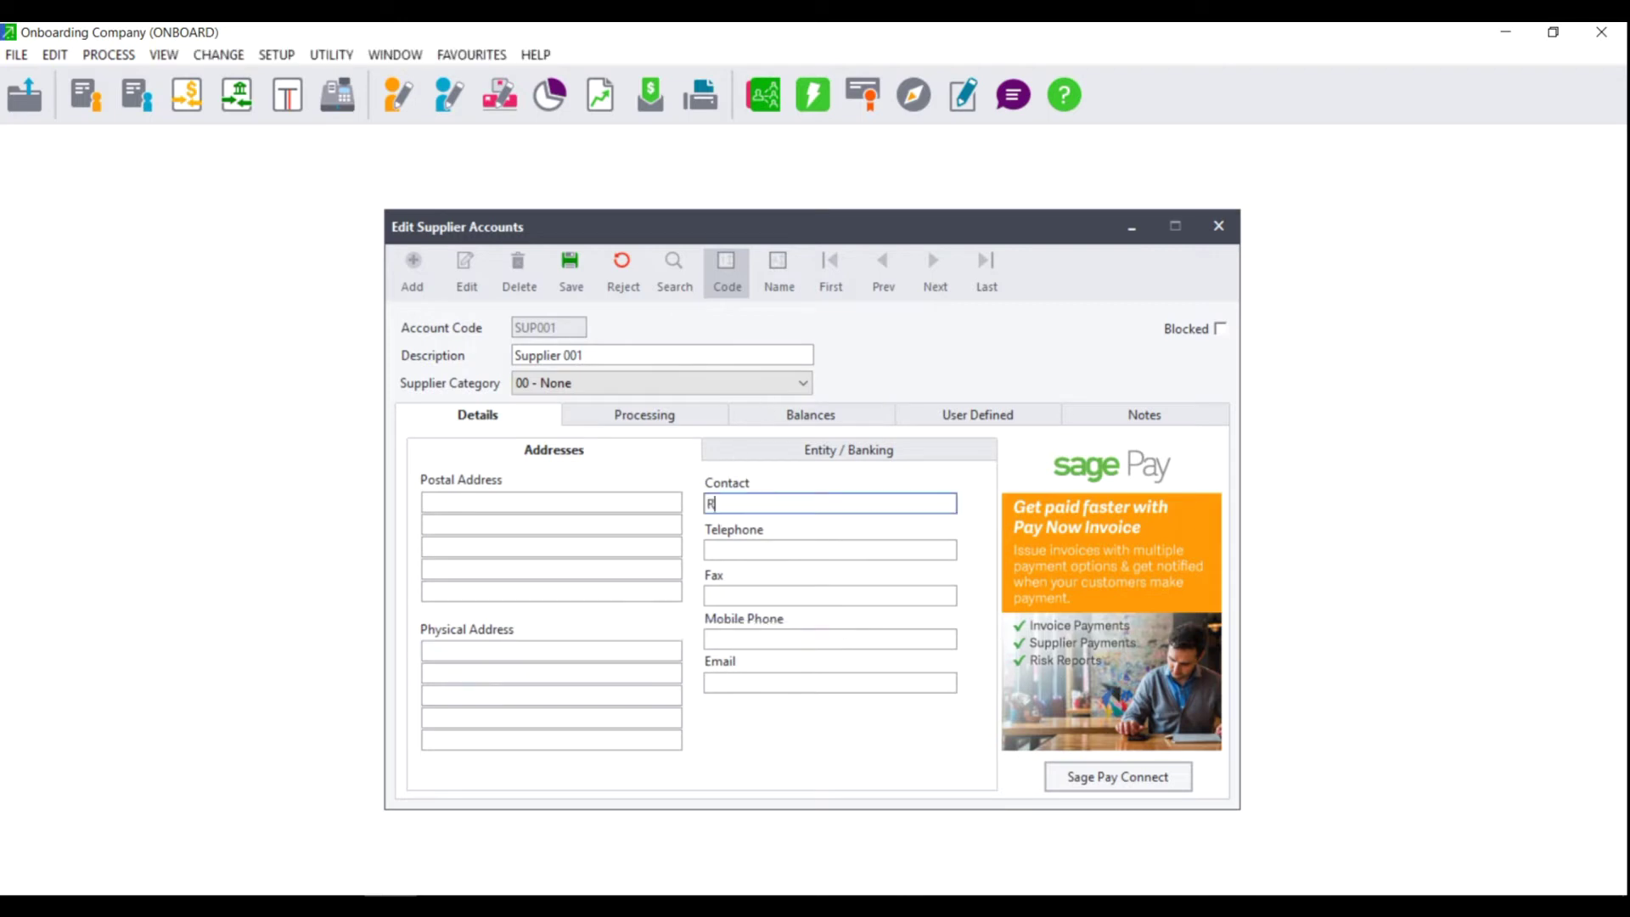
{"action": "type", "text": "ichard"}
{"action": "left_click", "coordinate": [814, 553]}
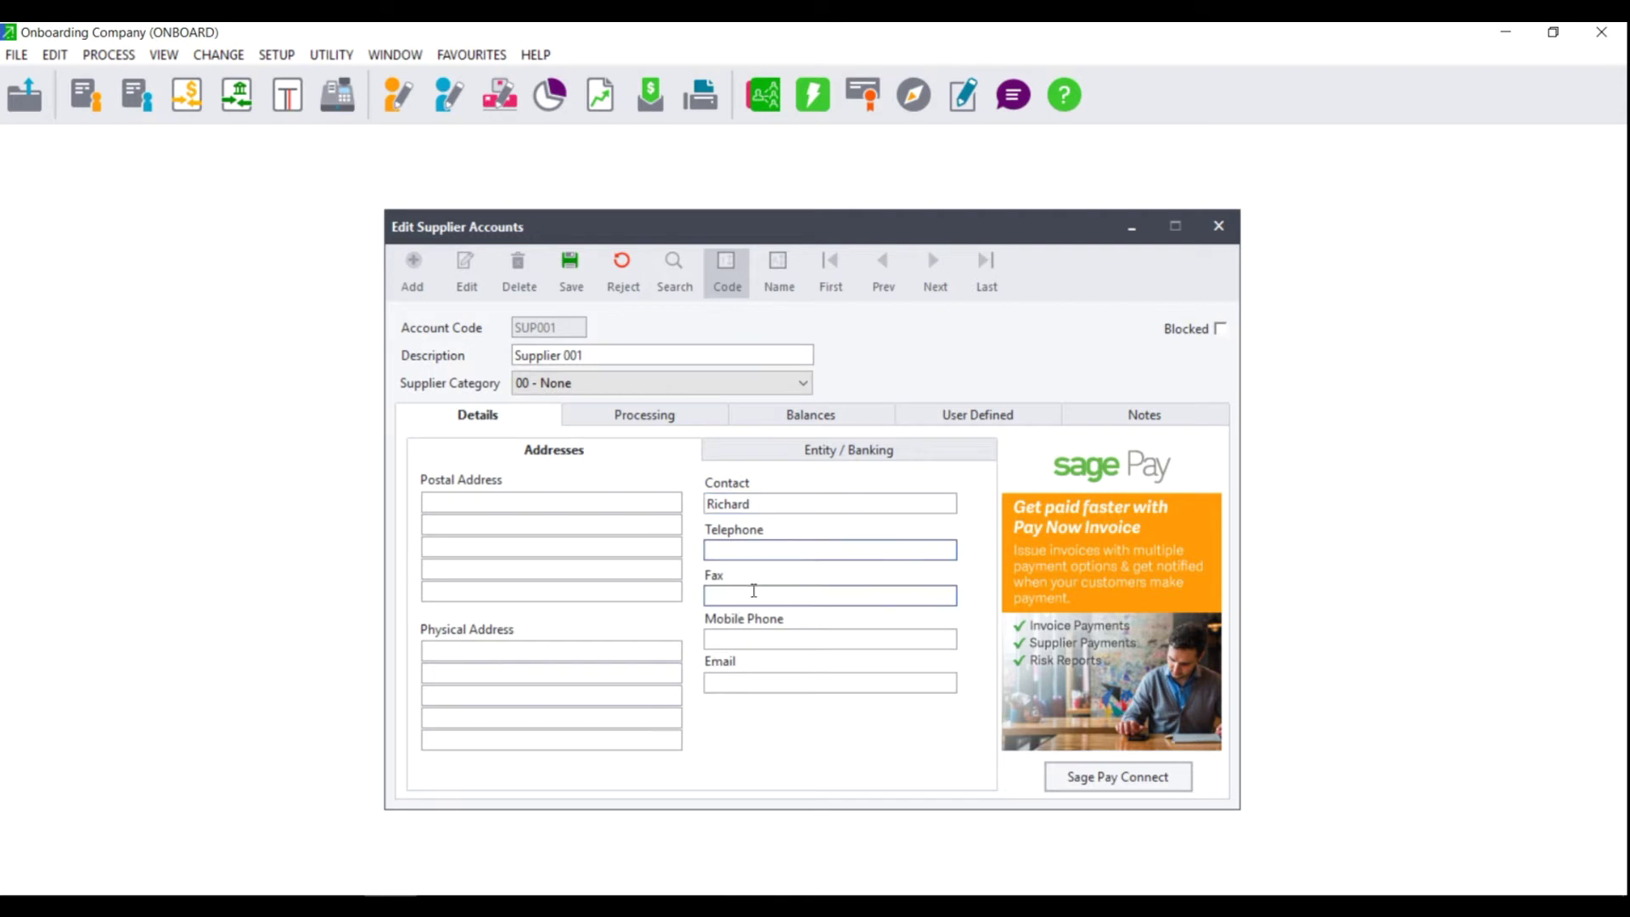
{"action": "left_click", "coordinate": [723, 685]}
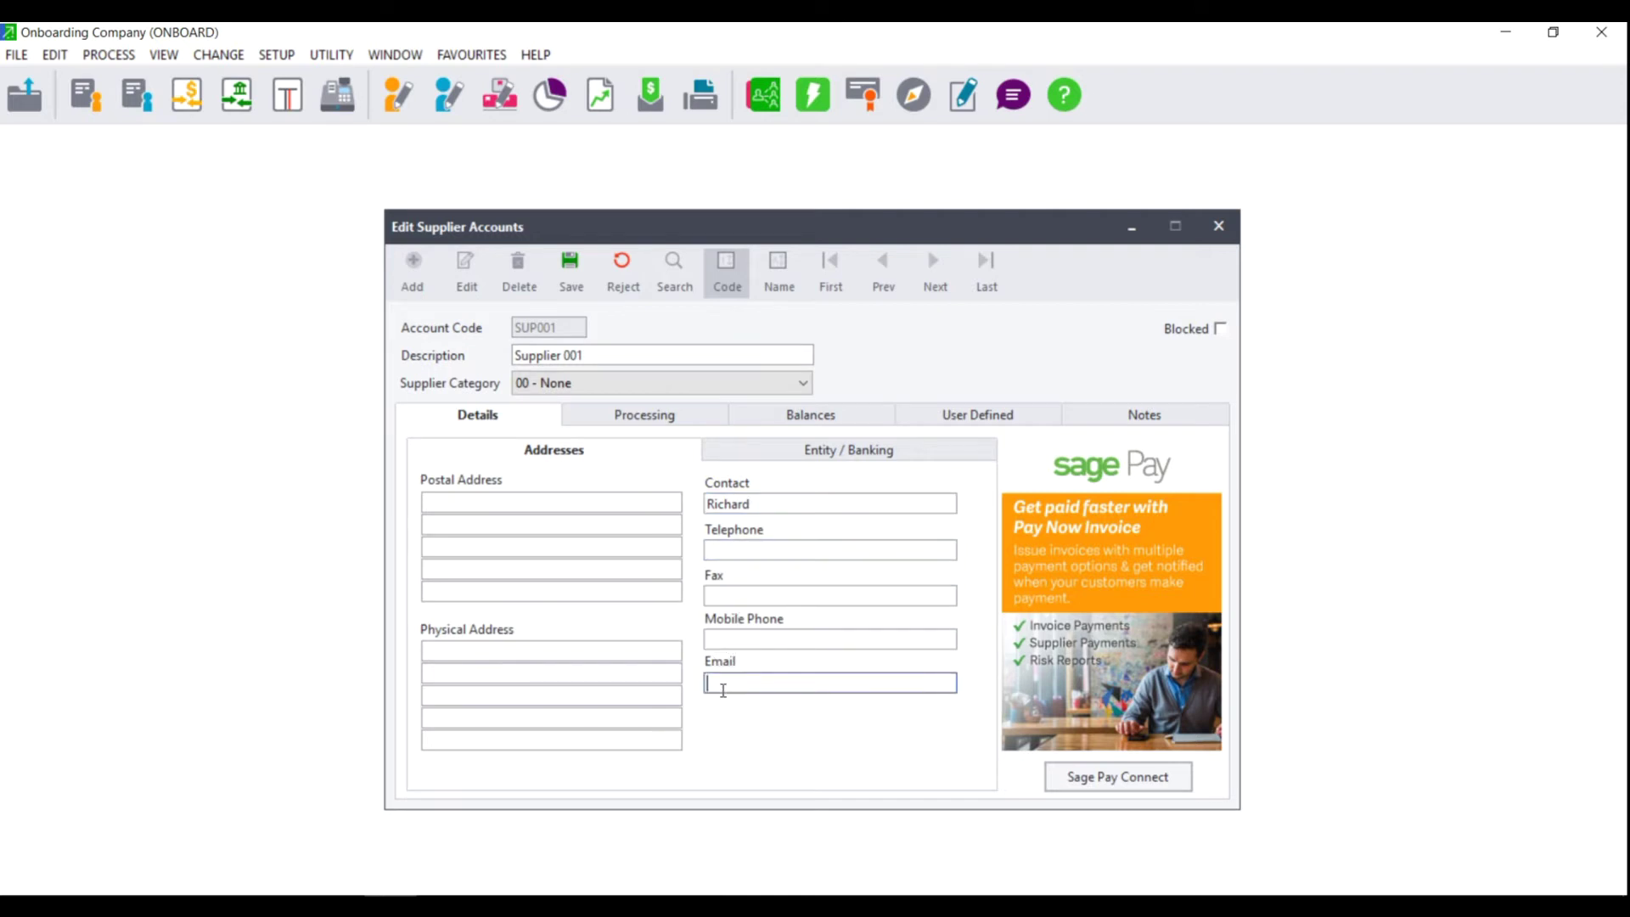
{"action": "left_click", "coordinate": [647, 422]}
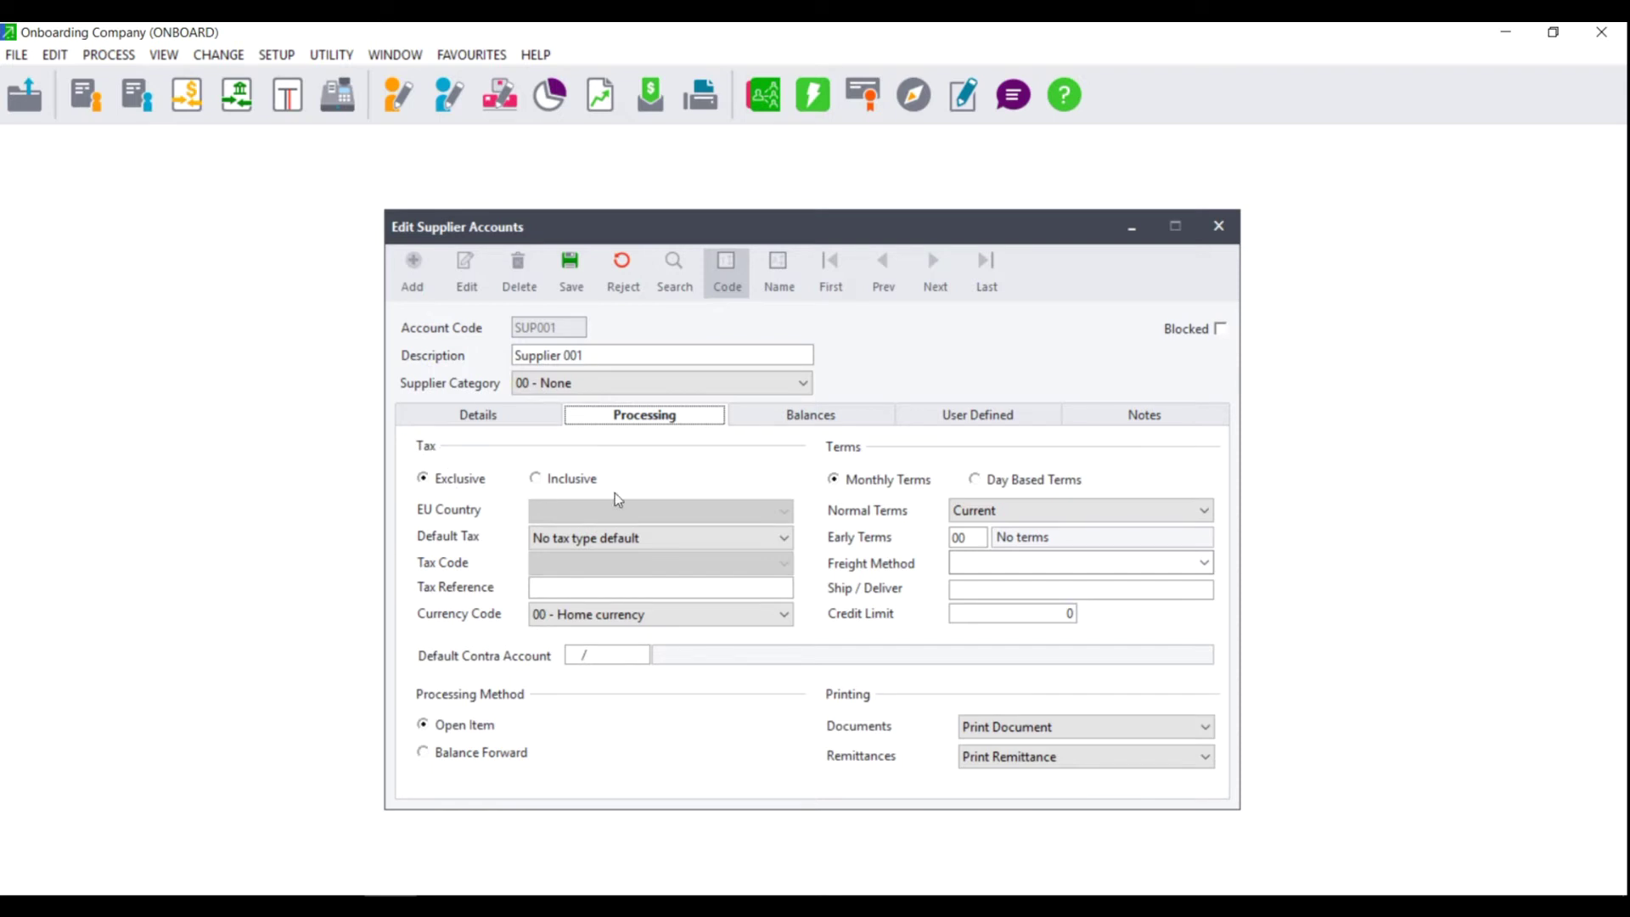
Step: Keep supplier prices tax exclusive and set Default Tax to Default tax type
{"action": "left_click", "coordinate": [592, 481]}
{"action": "left_click", "coordinate": [448, 480]}
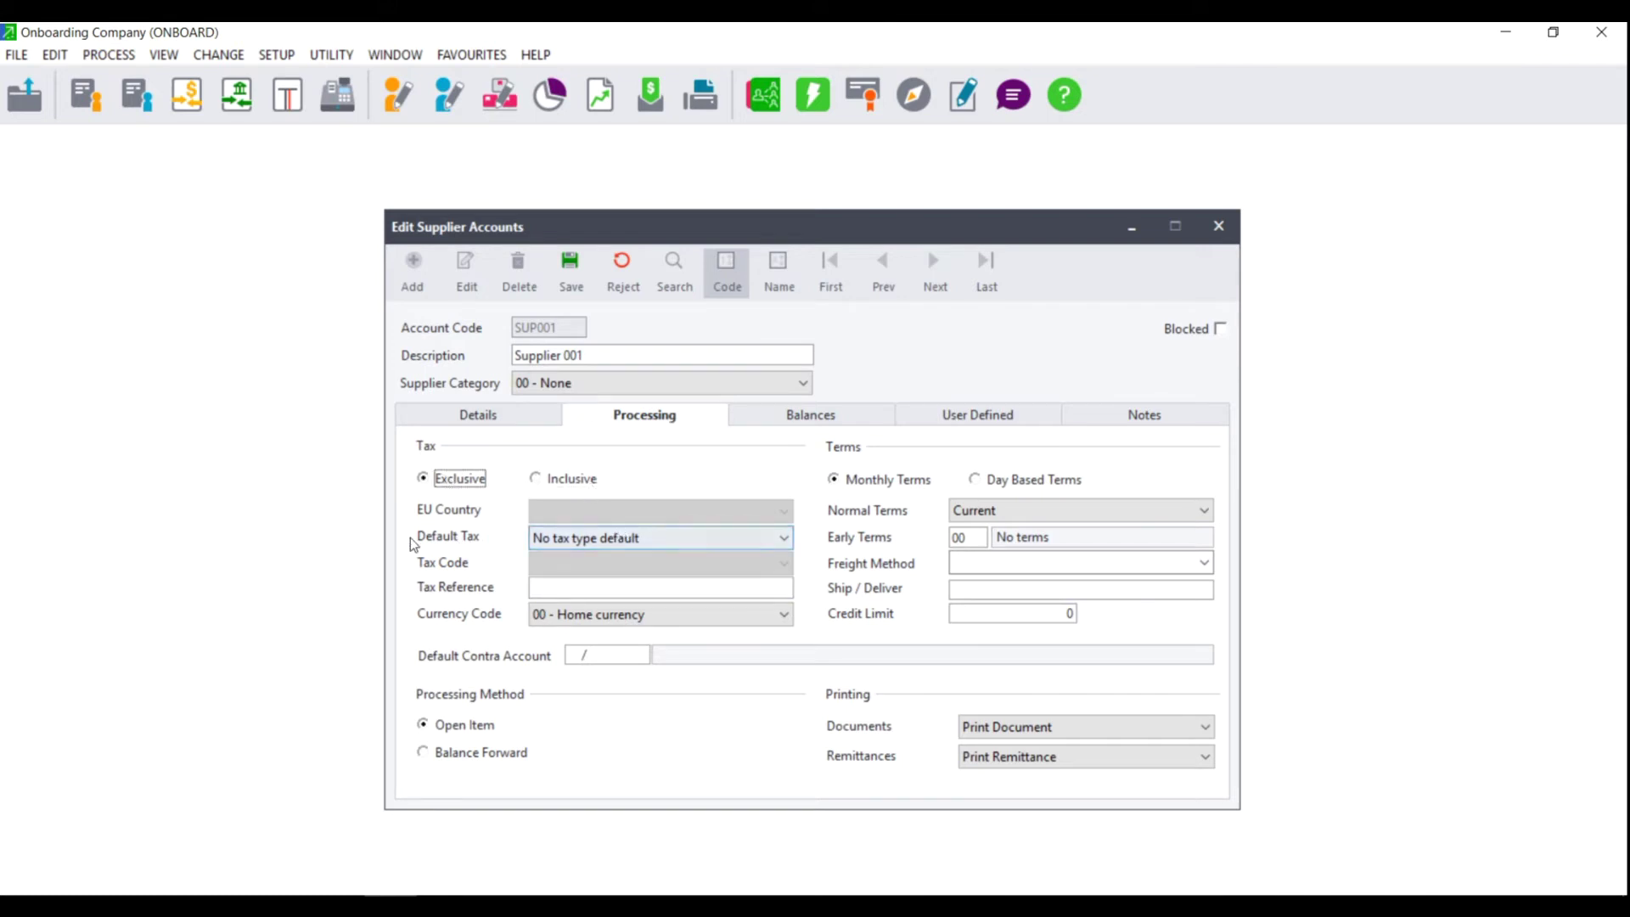
{"action": "left_click", "coordinate": [589, 538]}
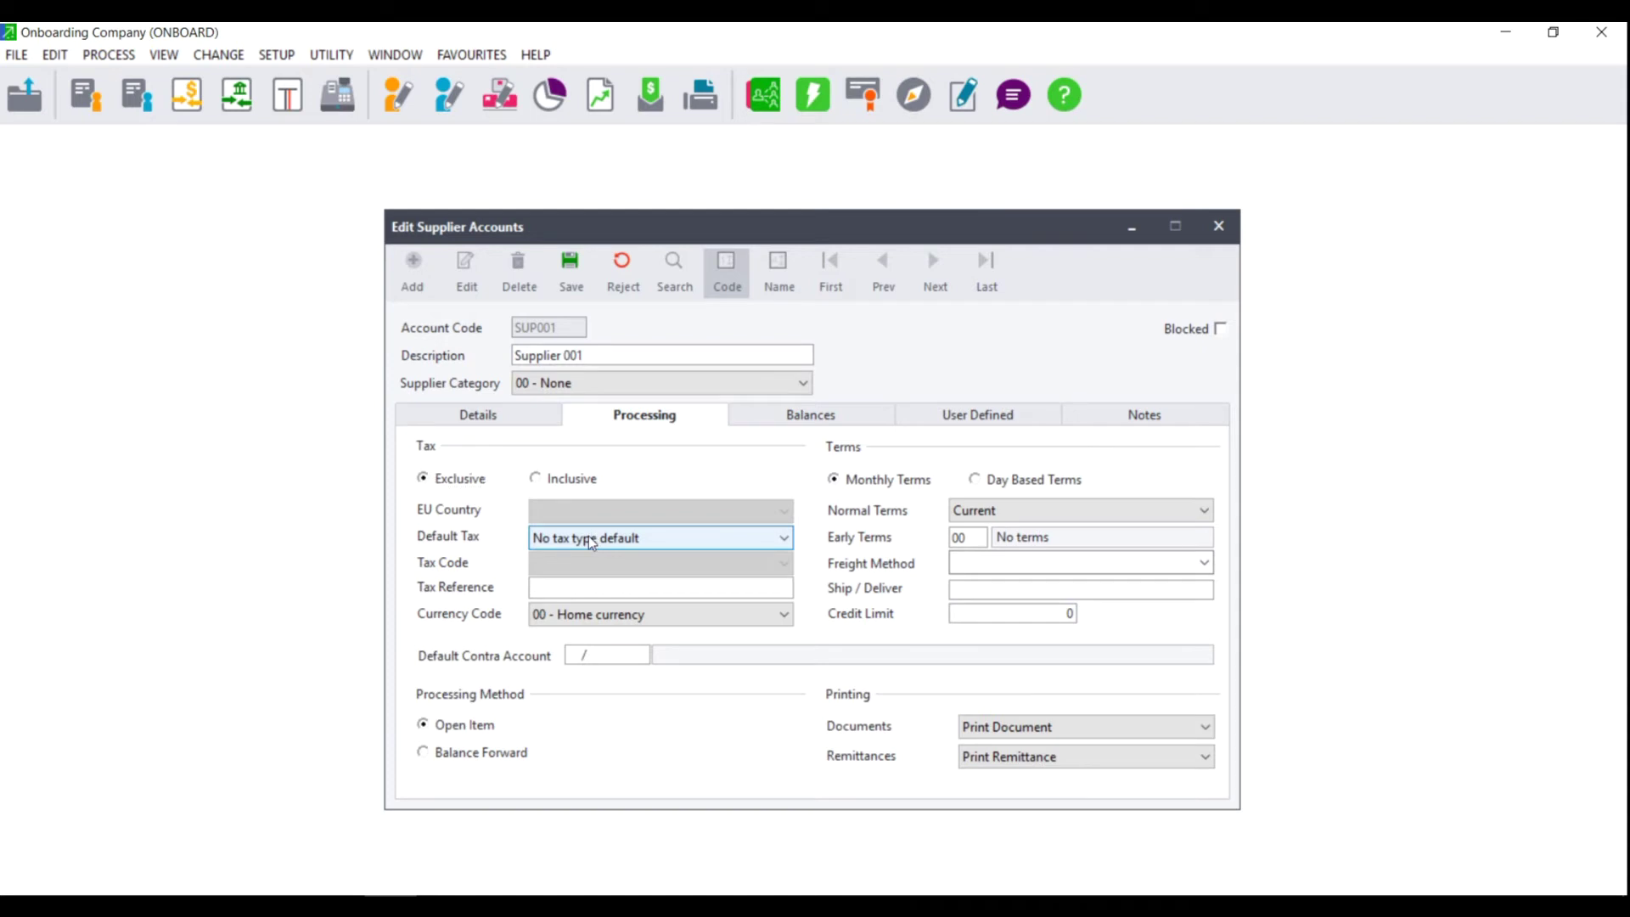
{"action": "left_click", "coordinate": [591, 539]}
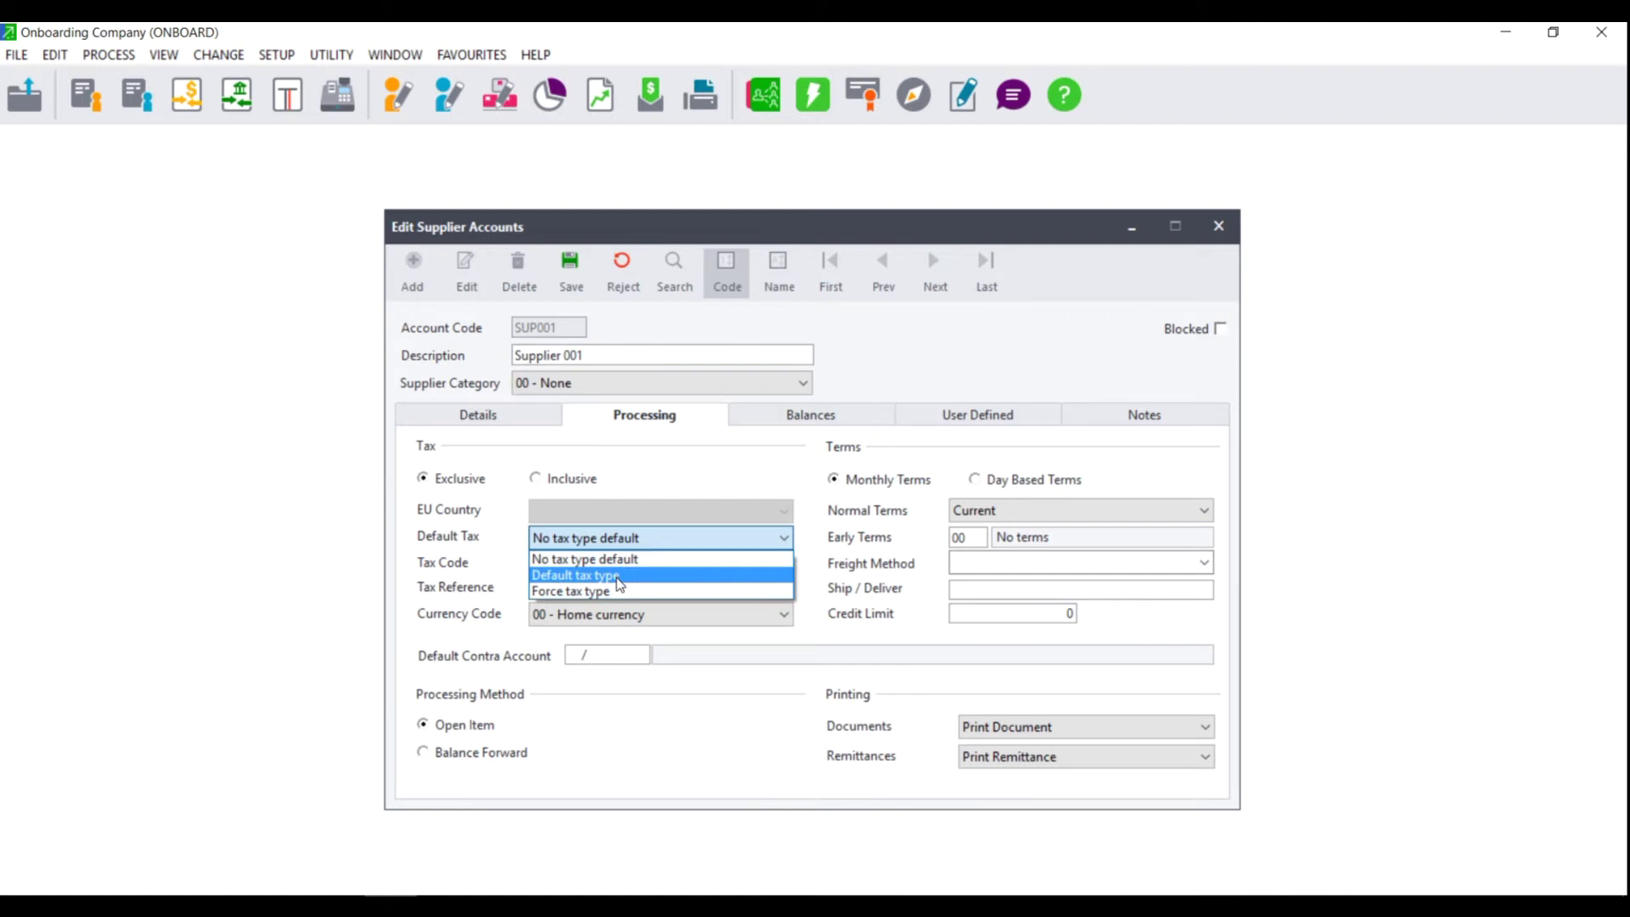
{"action": "left_click", "coordinate": [619, 583]}
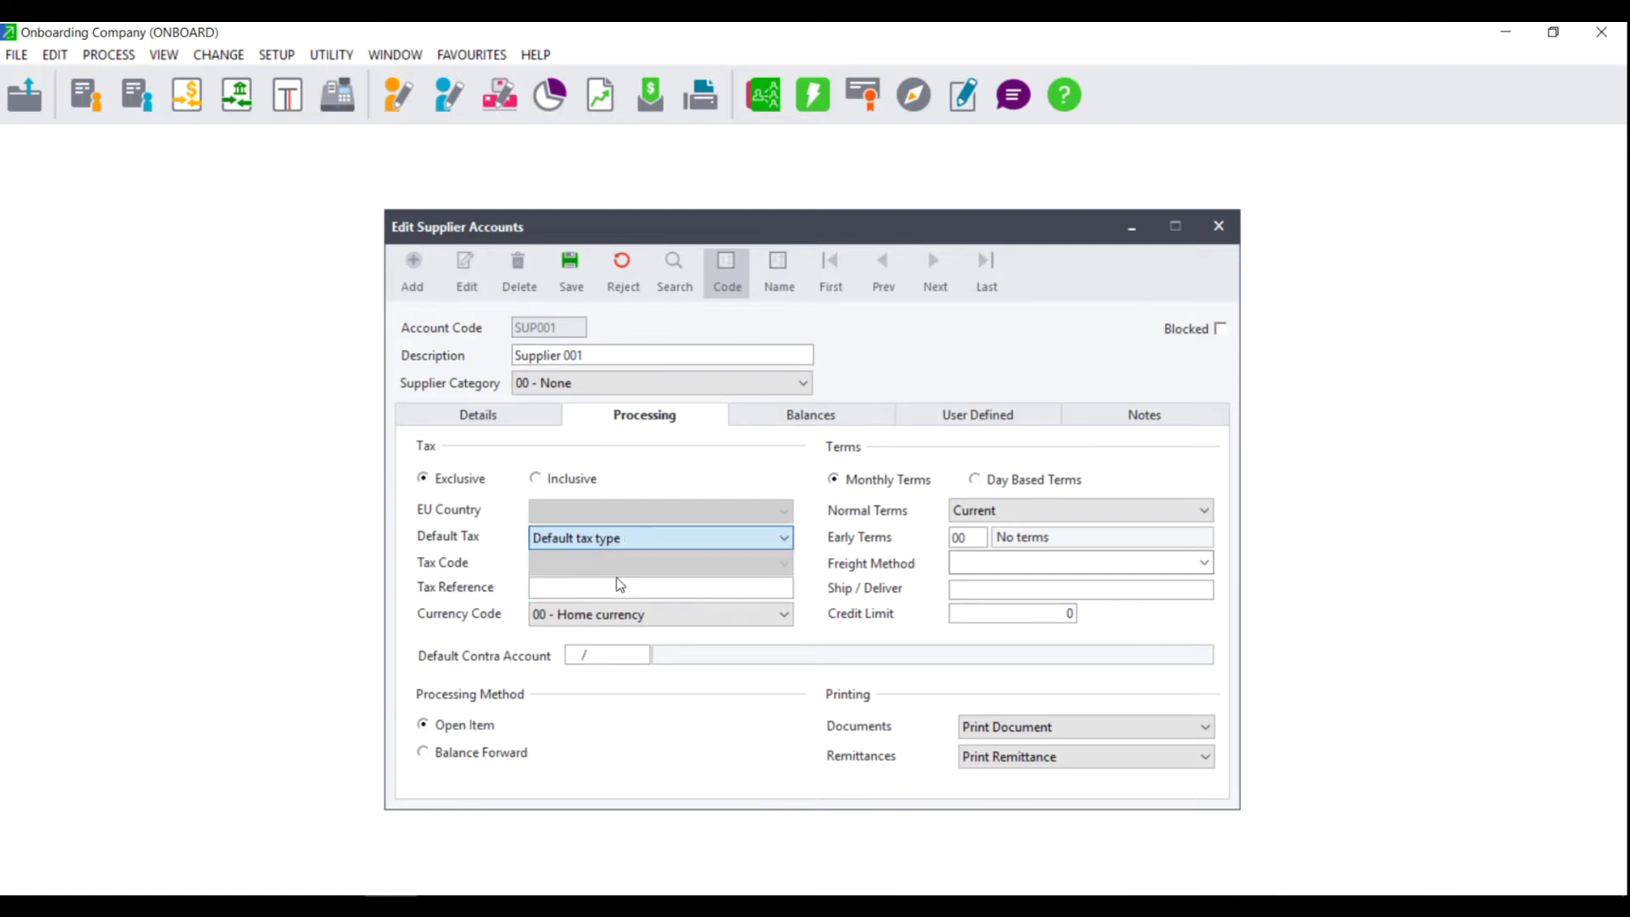
Step: Choose tax code 01 - Vat - Standard rated (14.00%) and switch Default Tax to Force tax type
{"action": "left_click", "coordinate": [616, 564]}
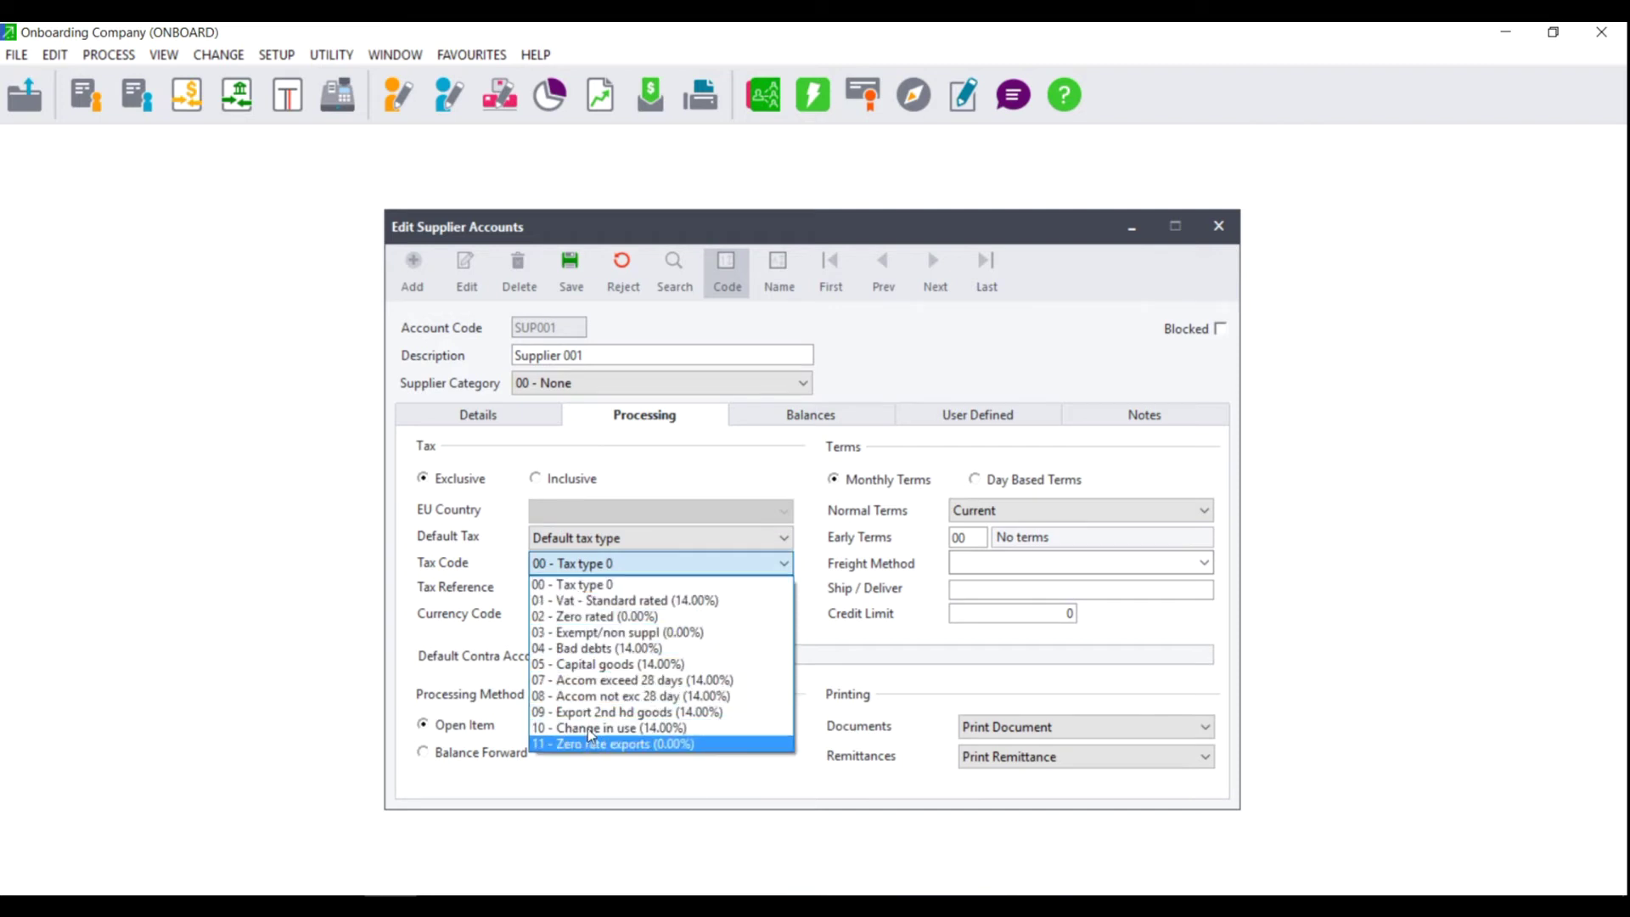
{"action": "left_click", "coordinate": [606, 598]}
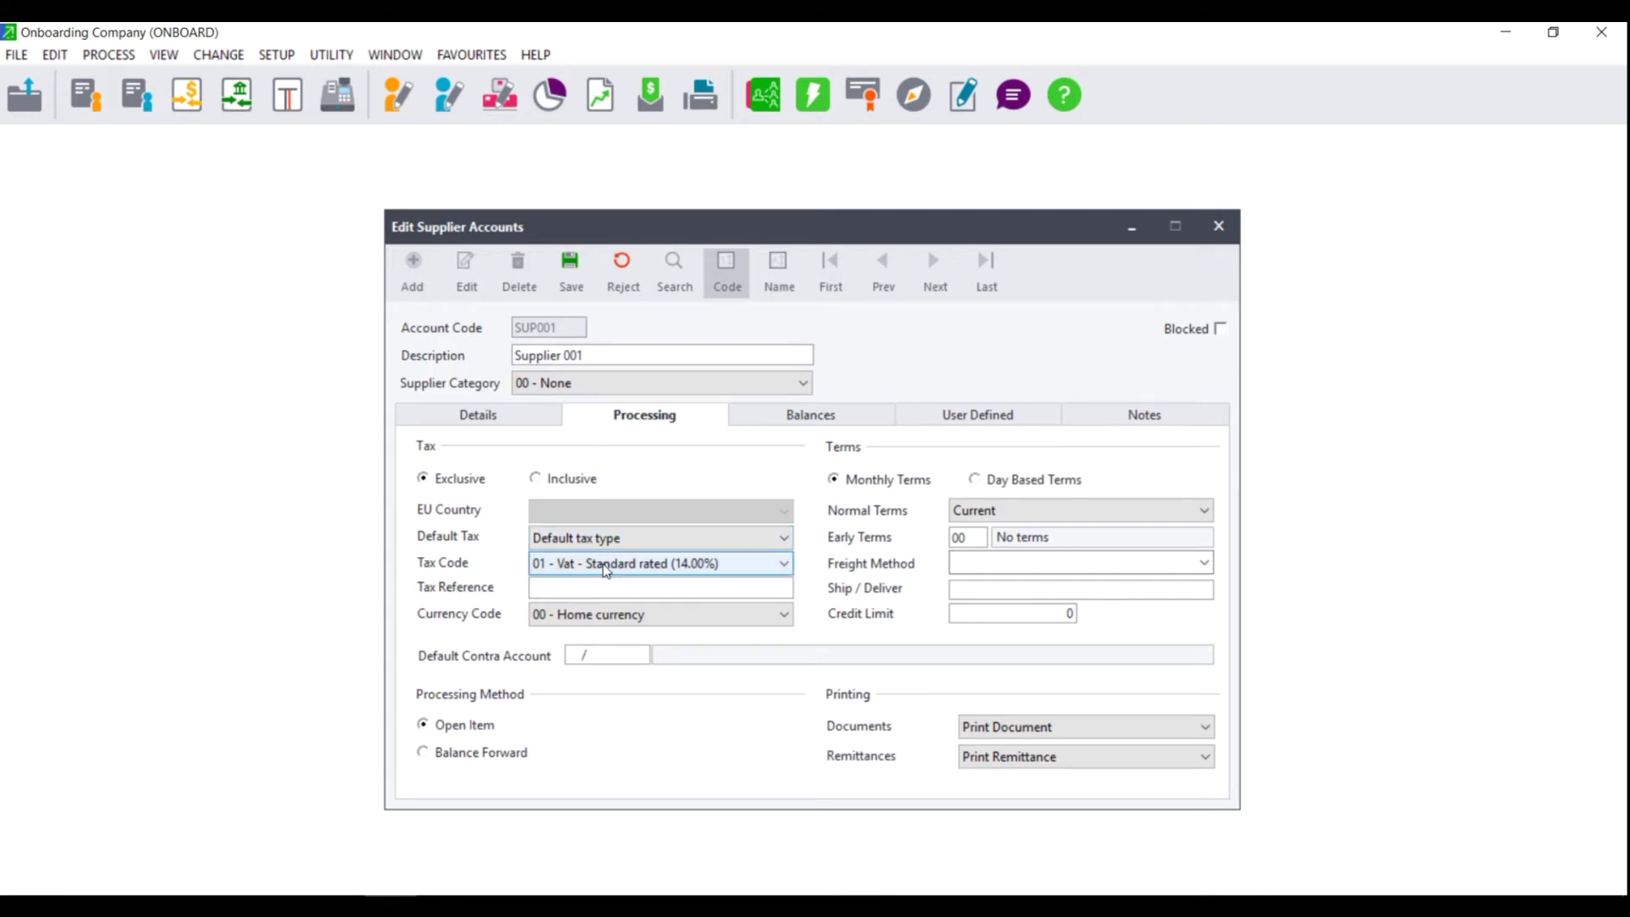
{"action": "left_click", "coordinate": [596, 533]}
{"action": "left_click", "coordinate": [577, 595]}
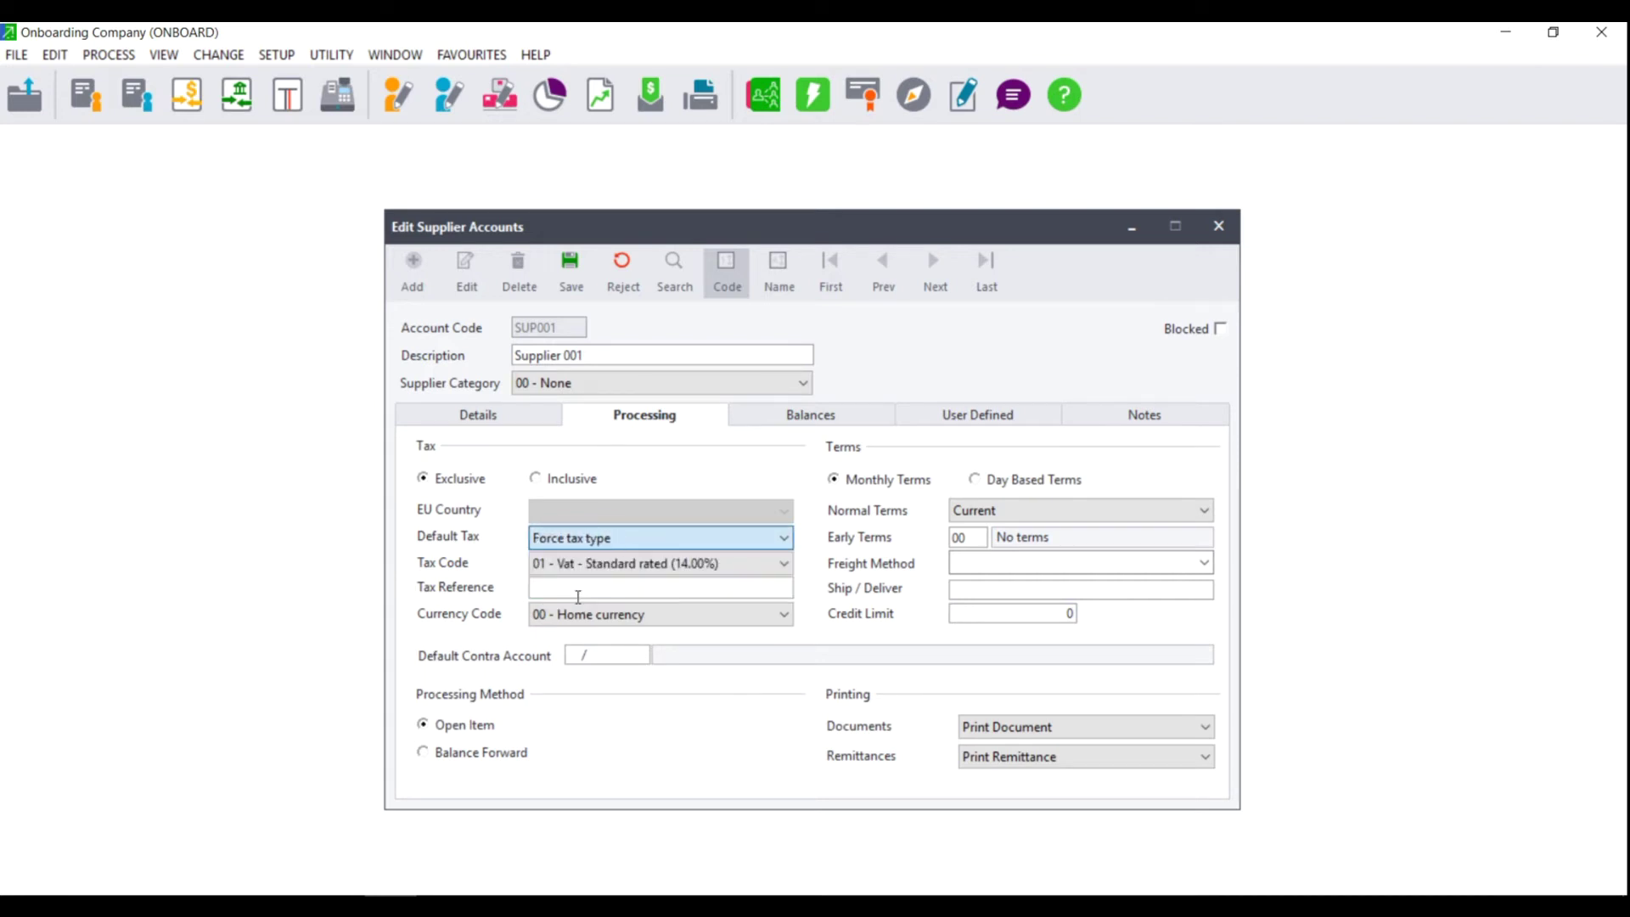
{"action": "left_click", "coordinate": [578, 597]}
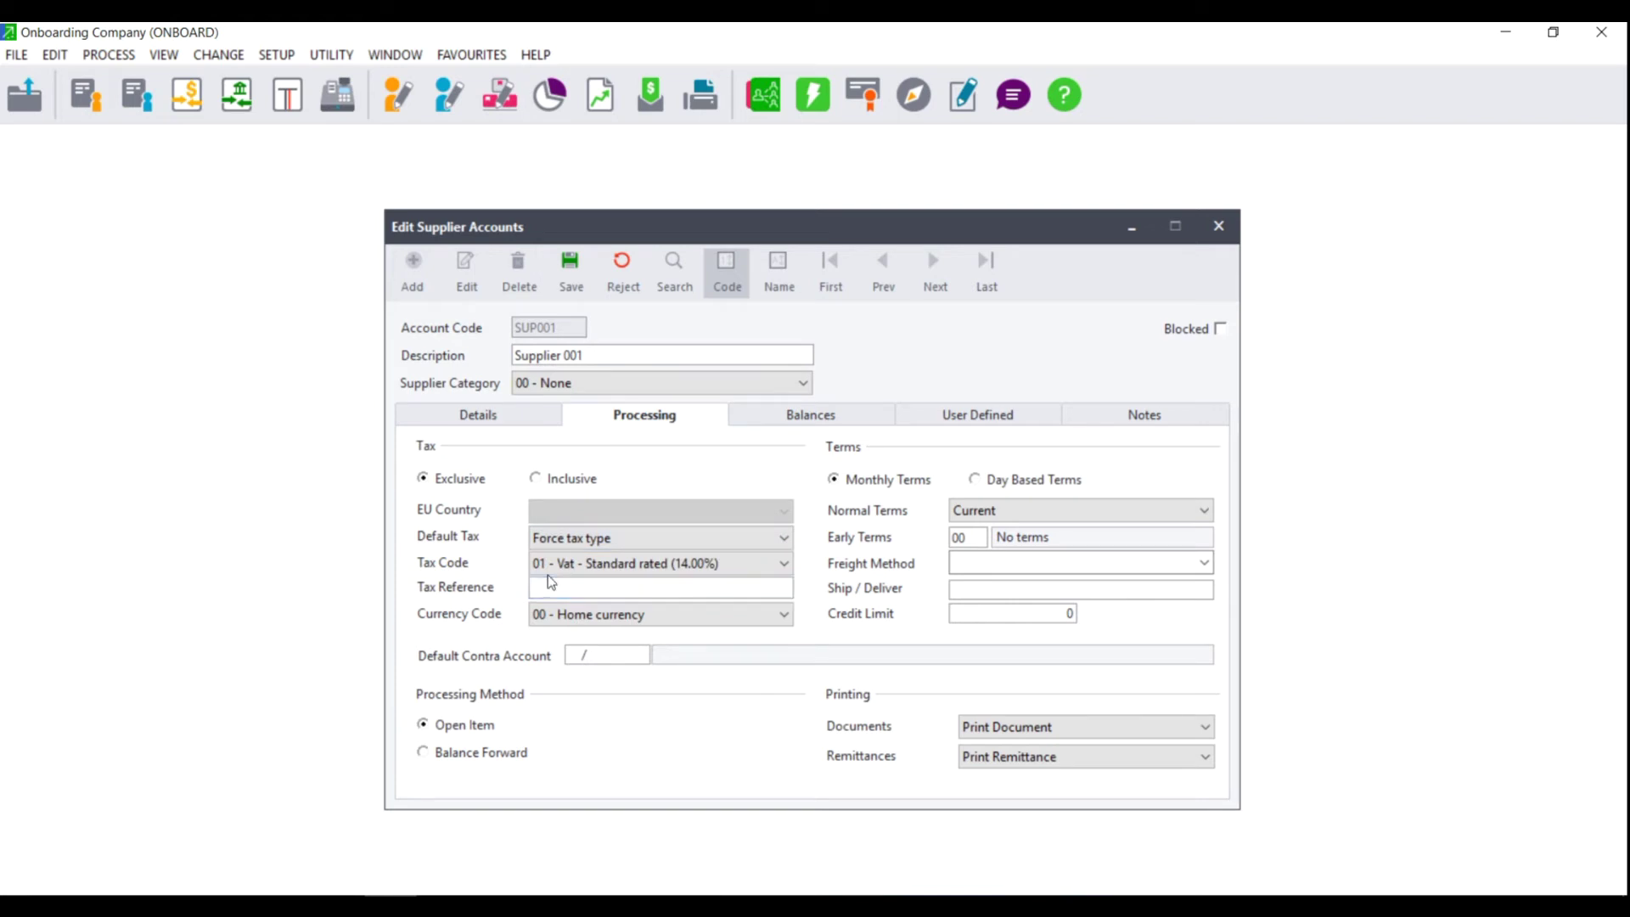
{"action": "left_click", "coordinate": [548, 567]}
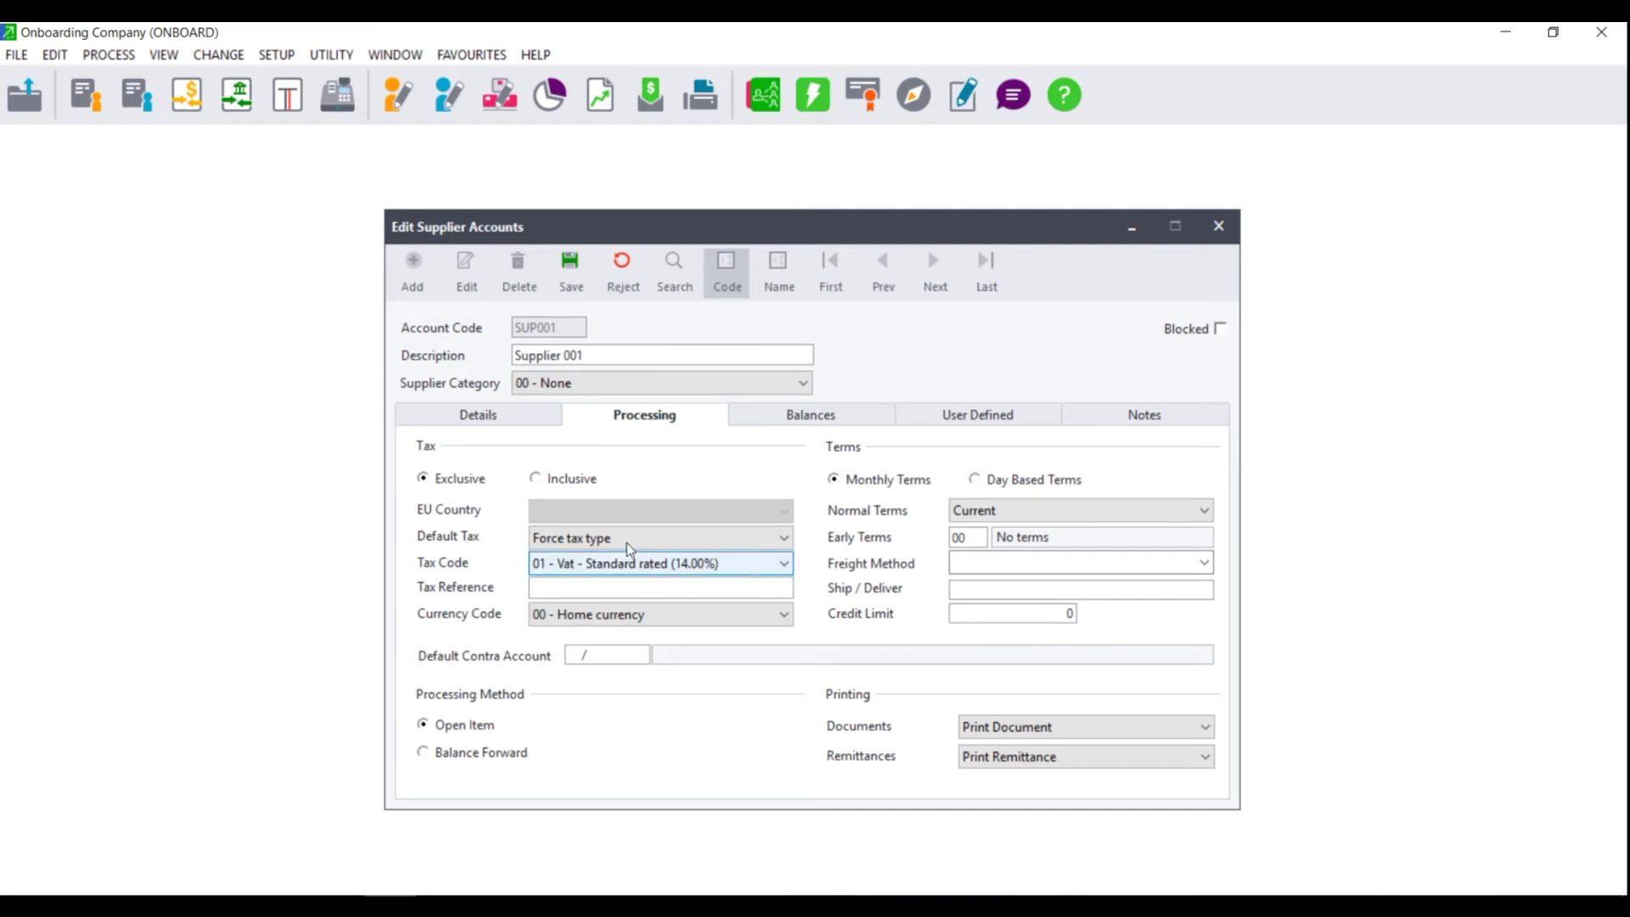
{"action": "left_click", "coordinate": [599, 537]}
Step: Revert Default Tax to Default tax type and leave the processing method on Open Item
{"action": "left_click", "coordinate": [589, 581]}
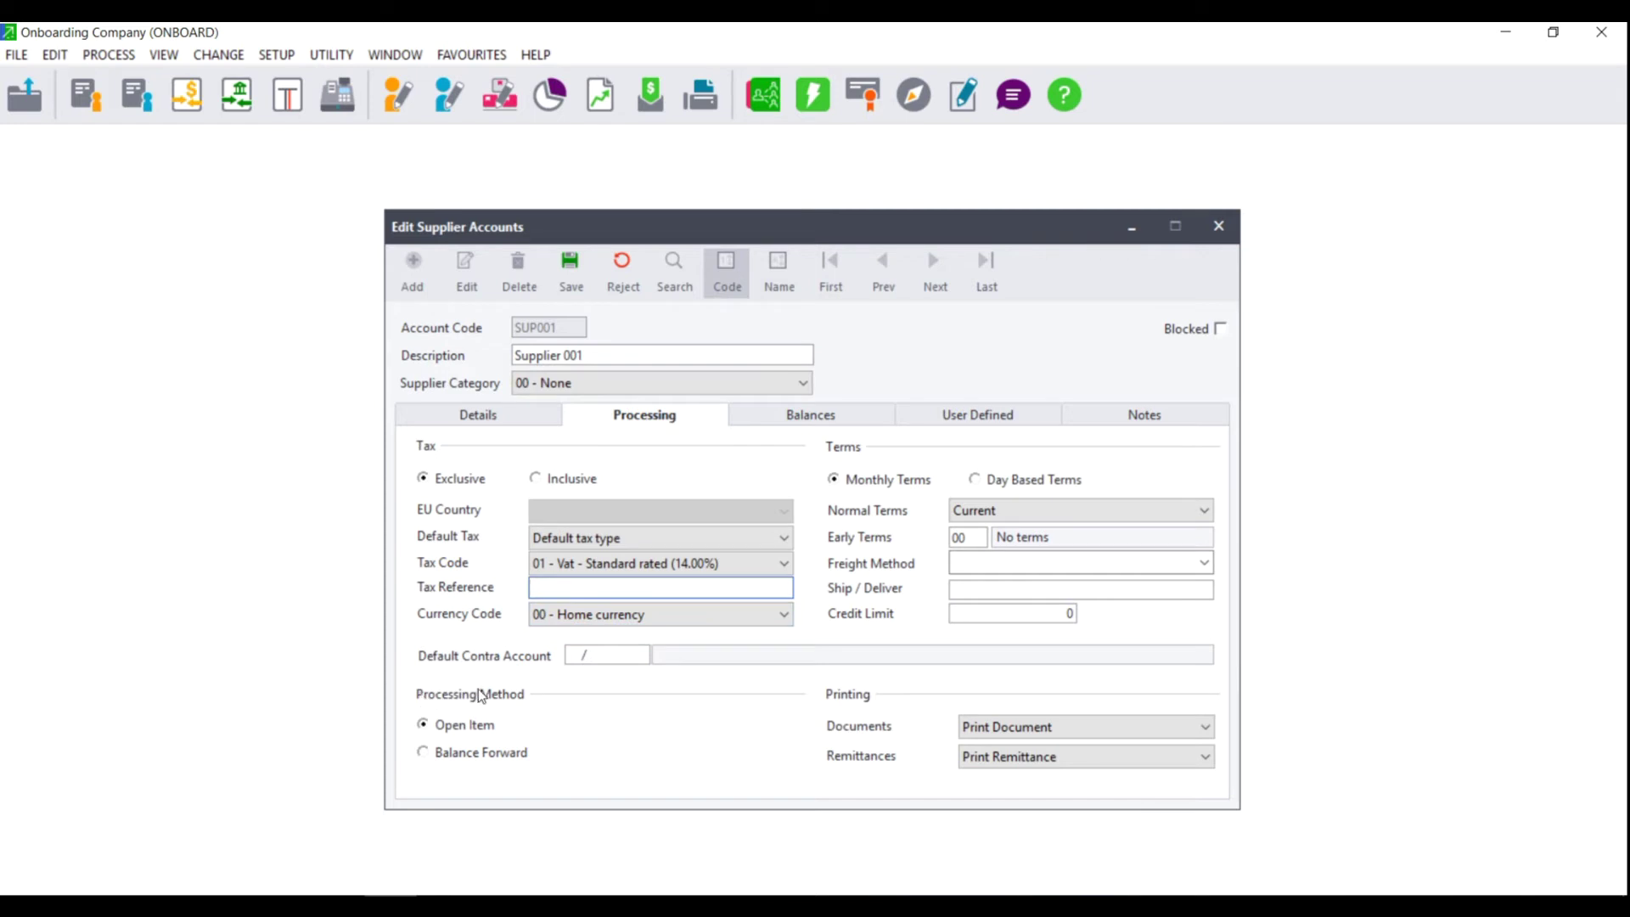
{"action": "left_click", "coordinate": [444, 728]}
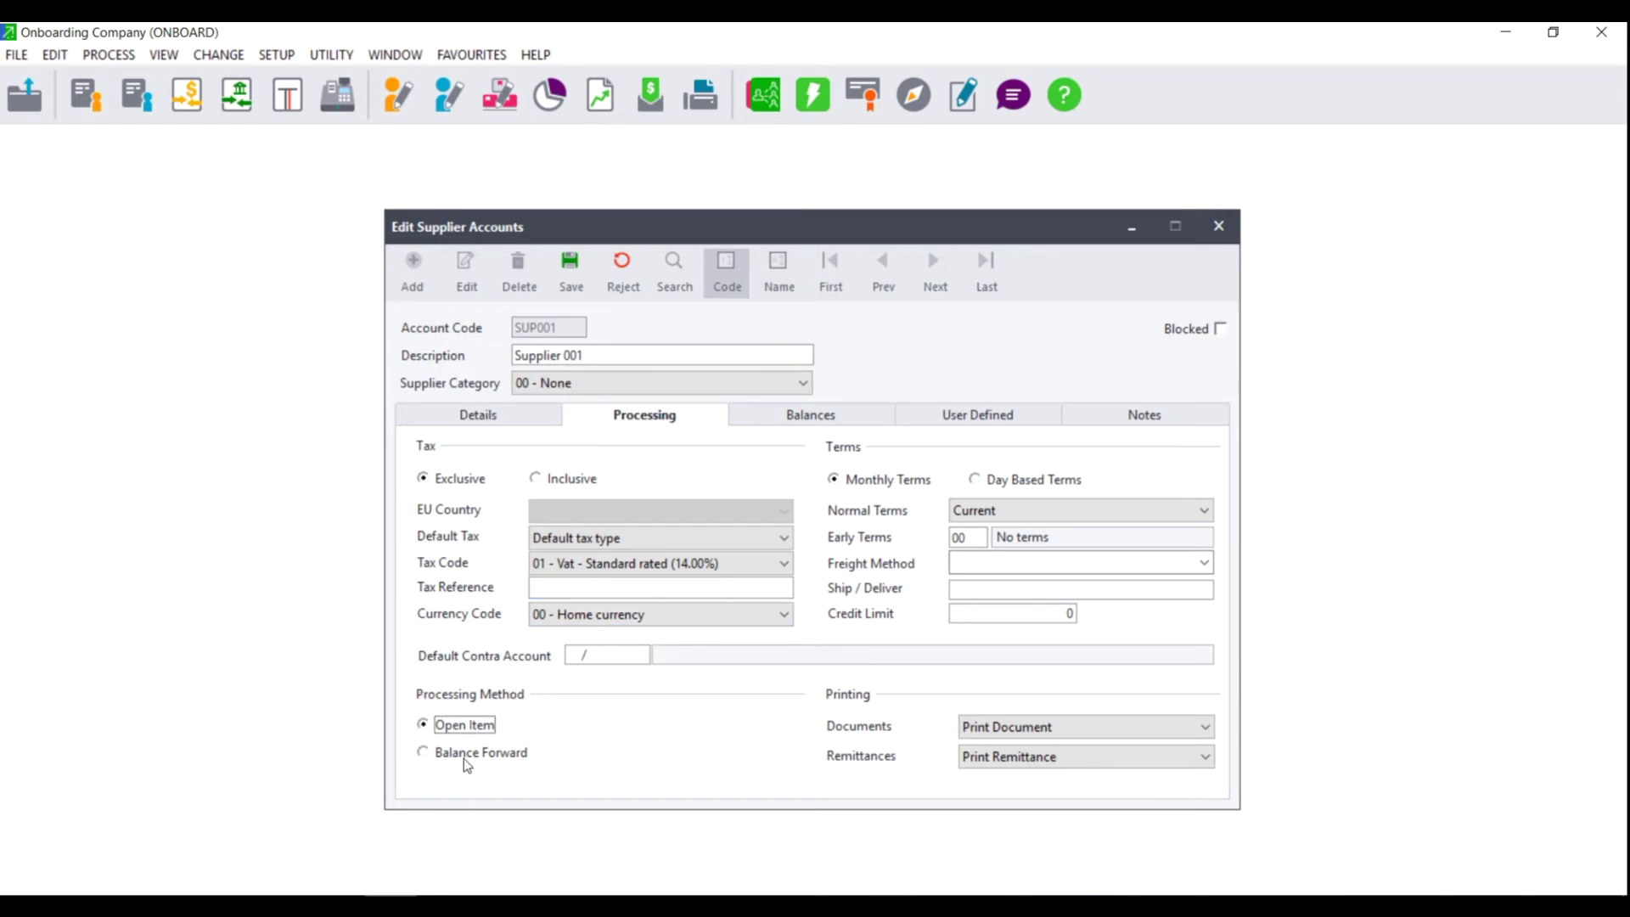
{"action": "left_click", "coordinate": [464, 755]}
{"action": "left_click", "coordinate": [459, 729]}
{"action": "left_click", "coordinate": [459, 761]}
{"action": "left_click", "coordinate": [454, 727]}
{"action": "left_click", "coordinate": [1060, 481]}
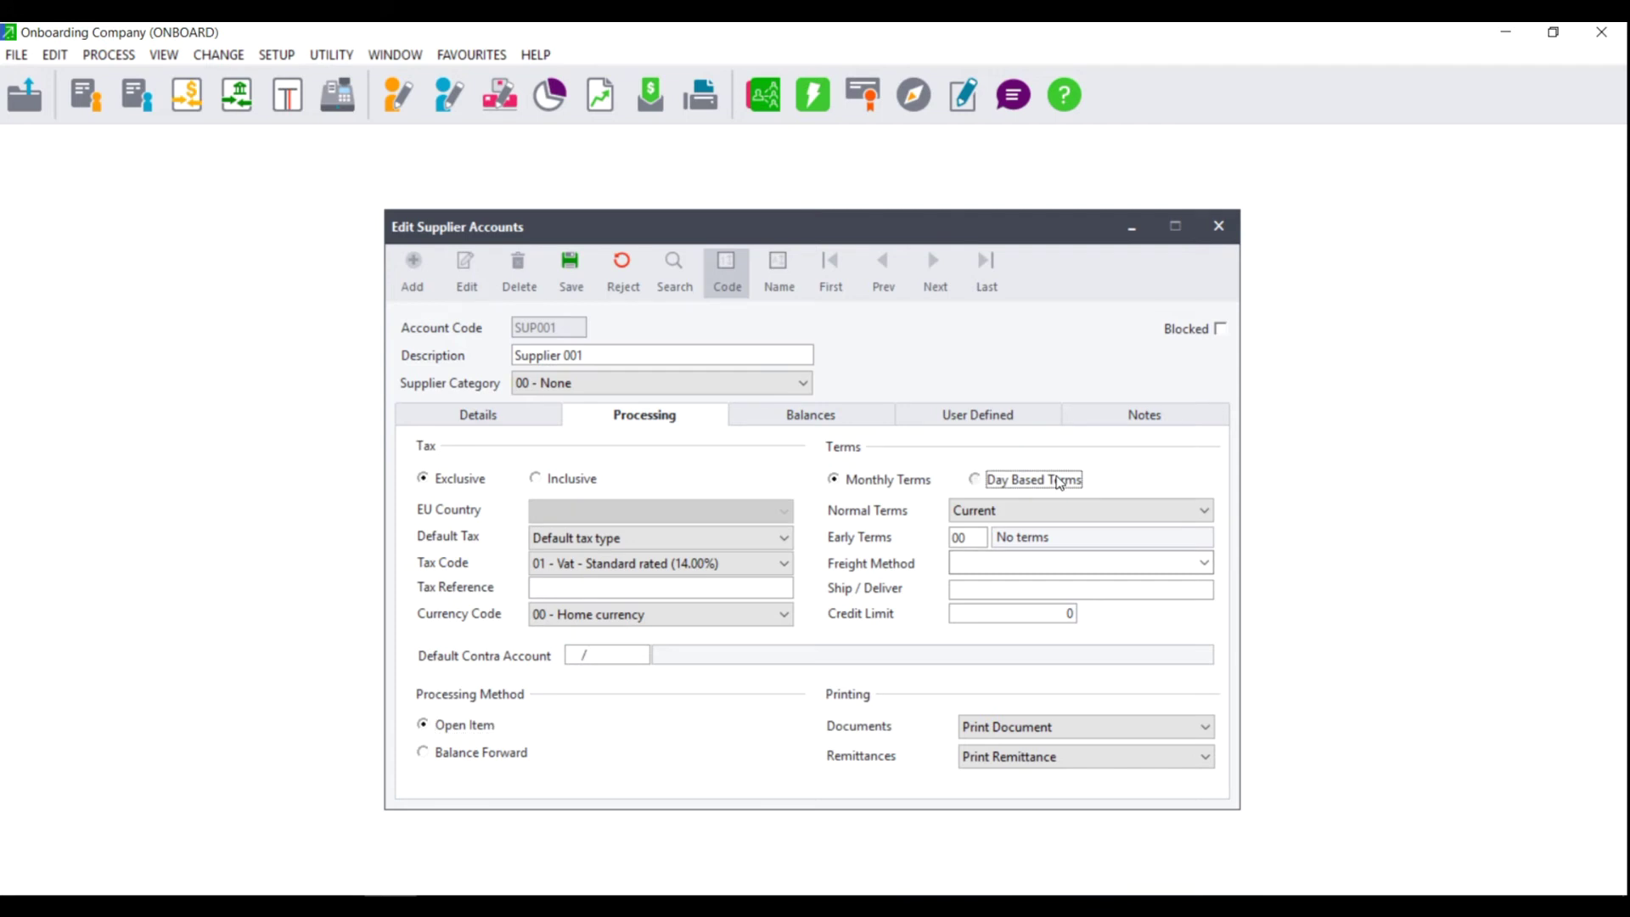
Step: Put Supplier 001 on day-based terms and bring up the normal payment terms list
{"action": "left_click", "coordinate": [886, 481]}
{"action": "left_click", "coordinate": [1049, 513]}
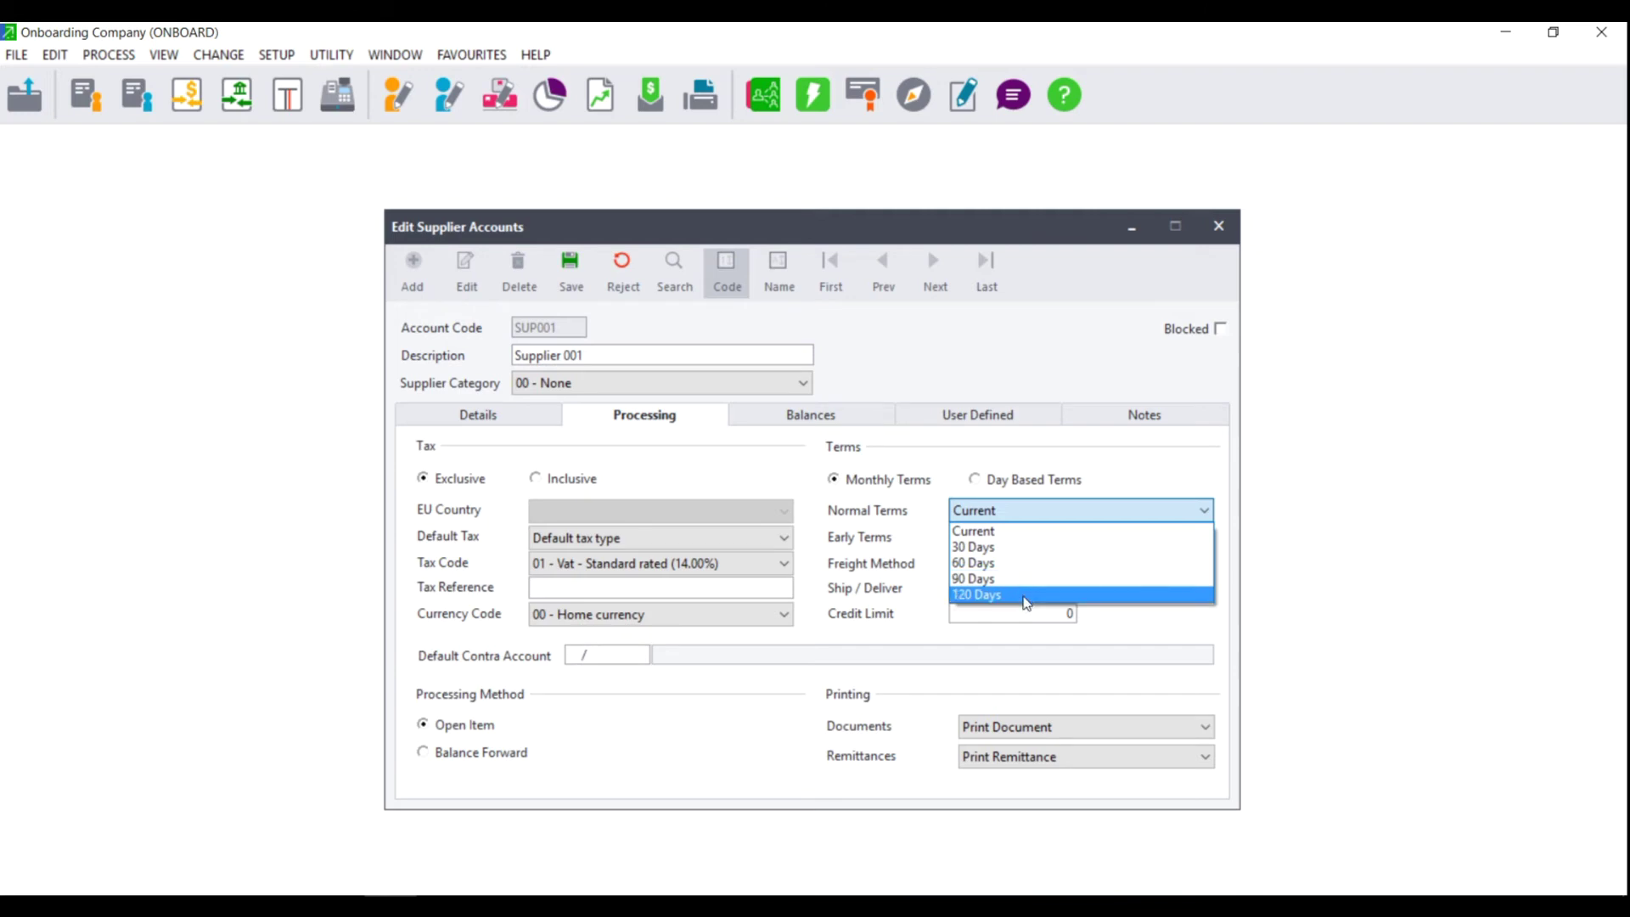
{"action": "left_click", "coordinate": [976, 481]}
{"action": "left_click", "coordinate": [977, 482]}
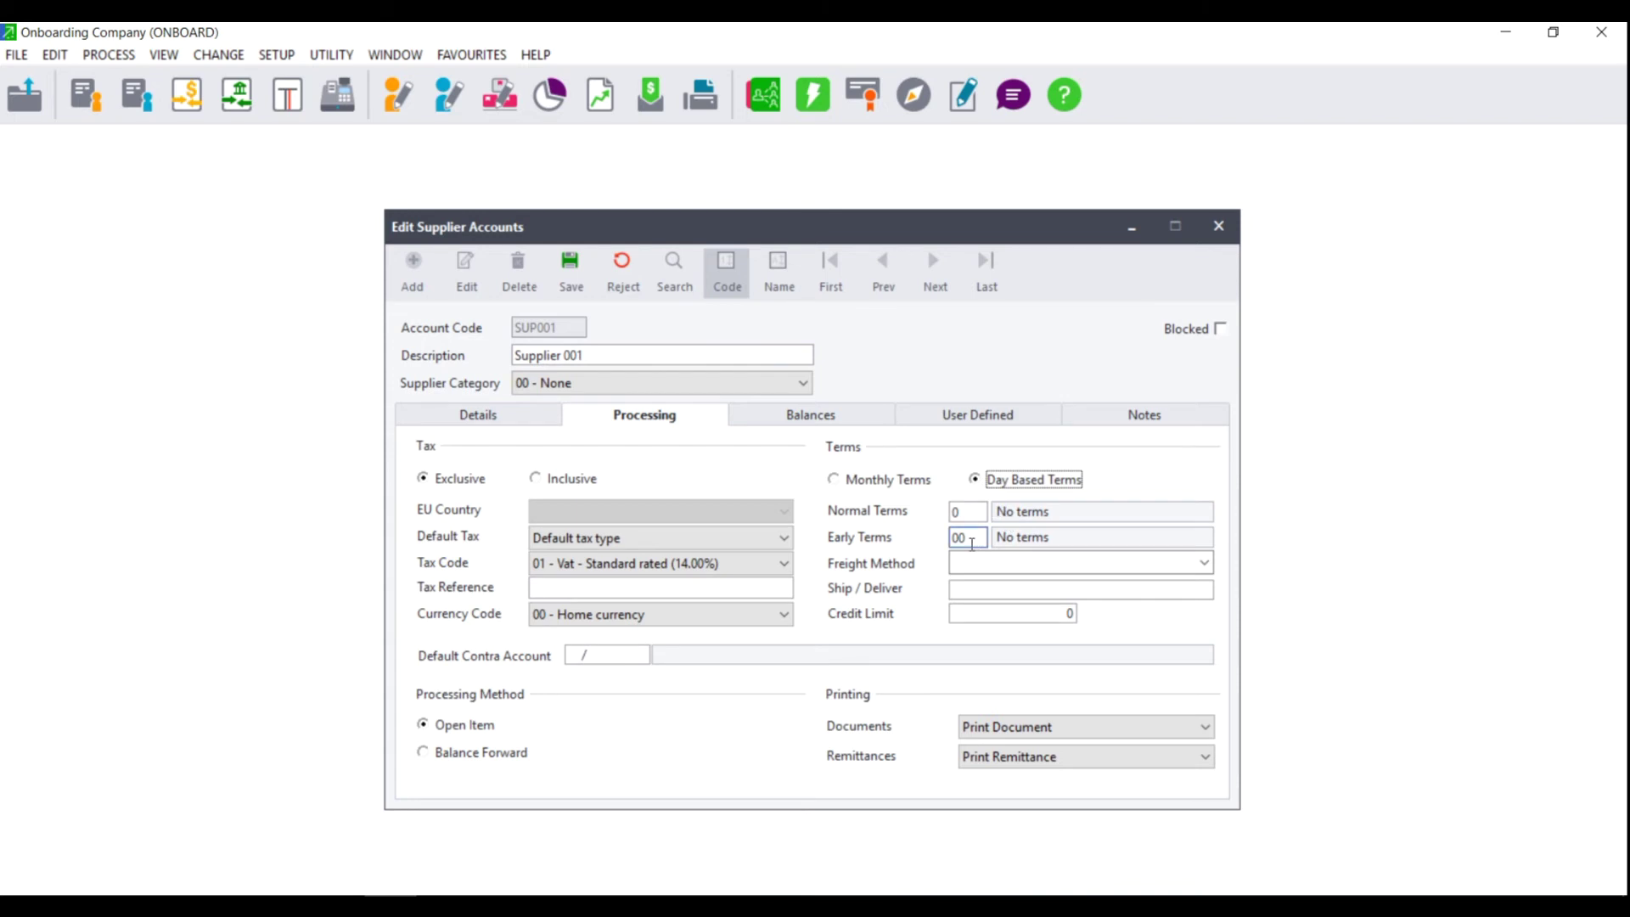
{"action": "double_click", "coordinate": [976, 512]}
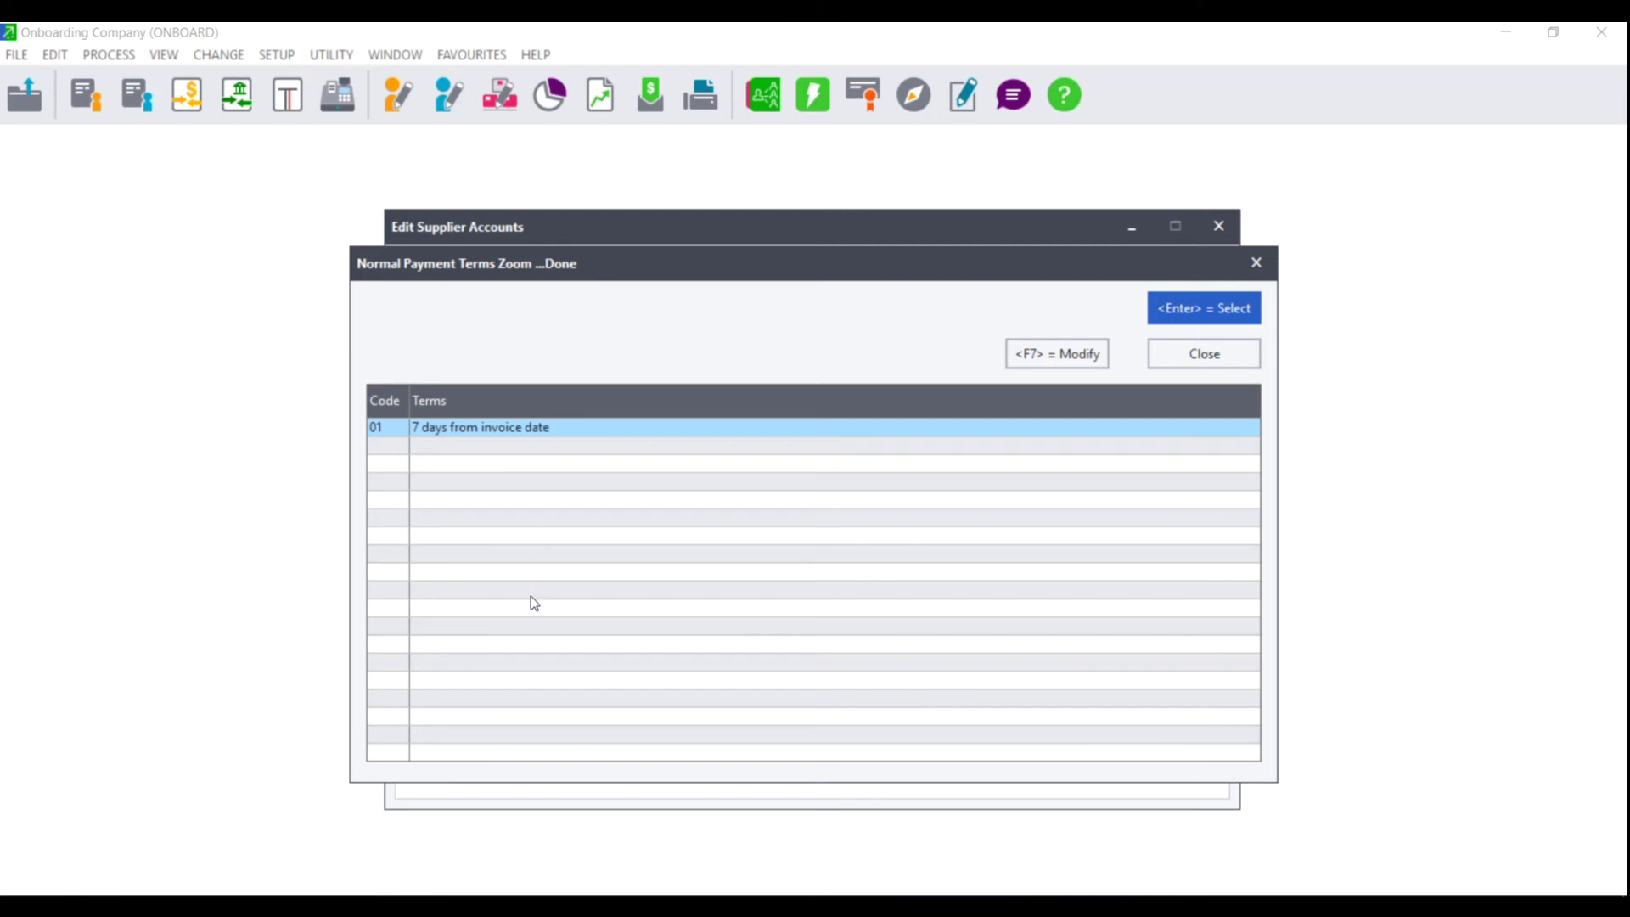
Step: Change term code 02 to 14 days from invoice date and select it as normal terms
{"action": "left_click", "coordinate": [1053, 353]}
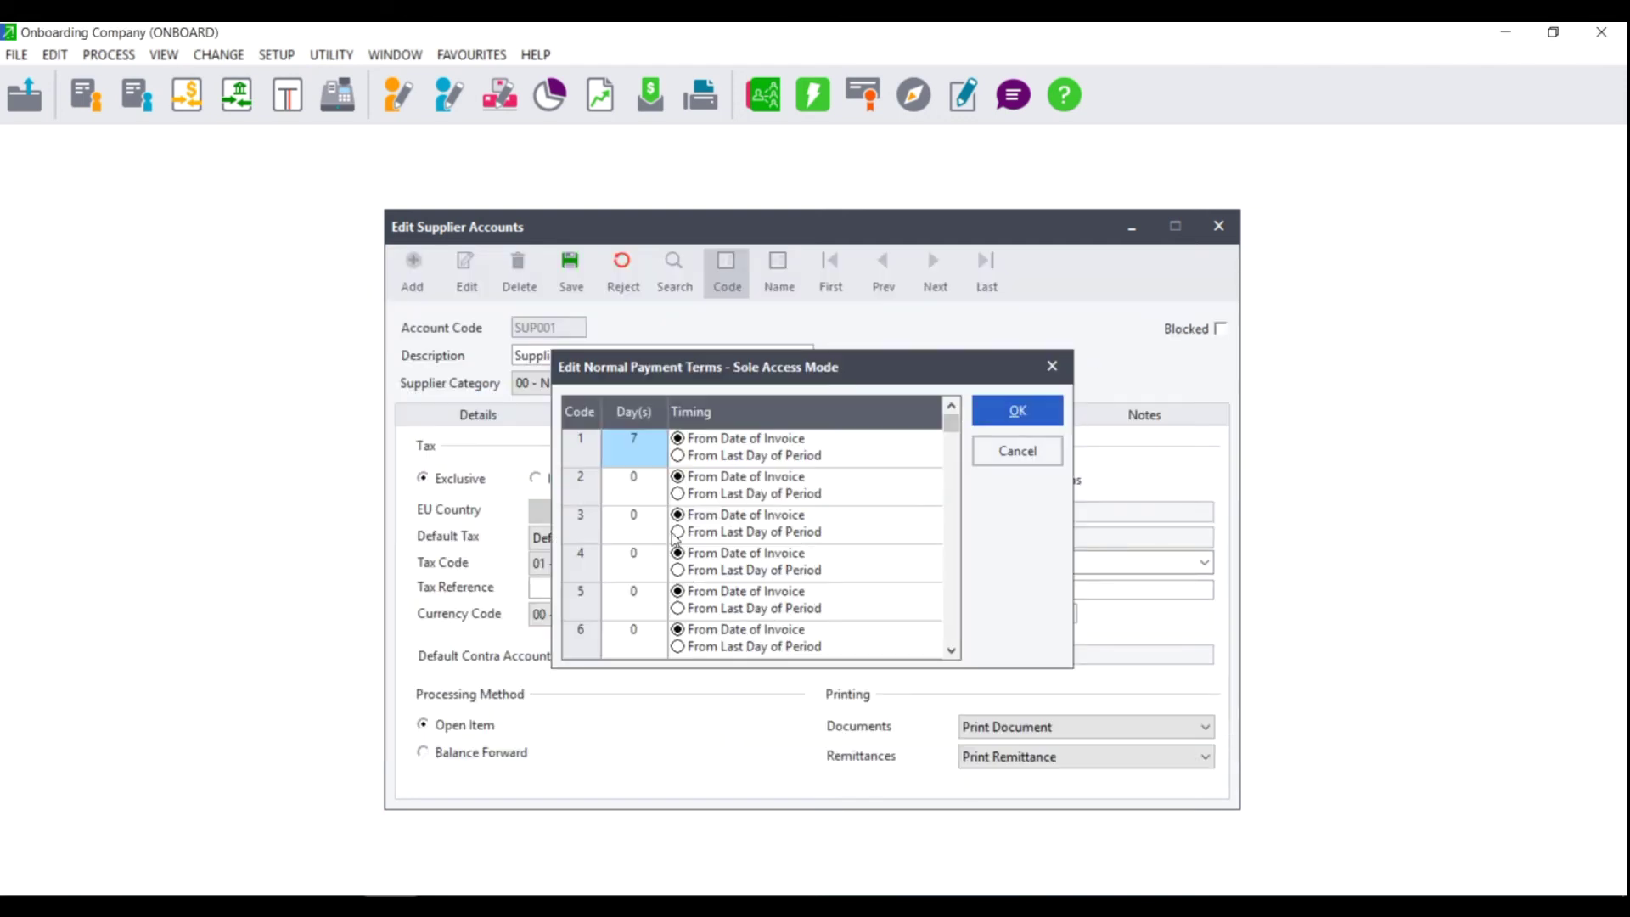
{"action": "left_click", "coordinate": [648, 482]}
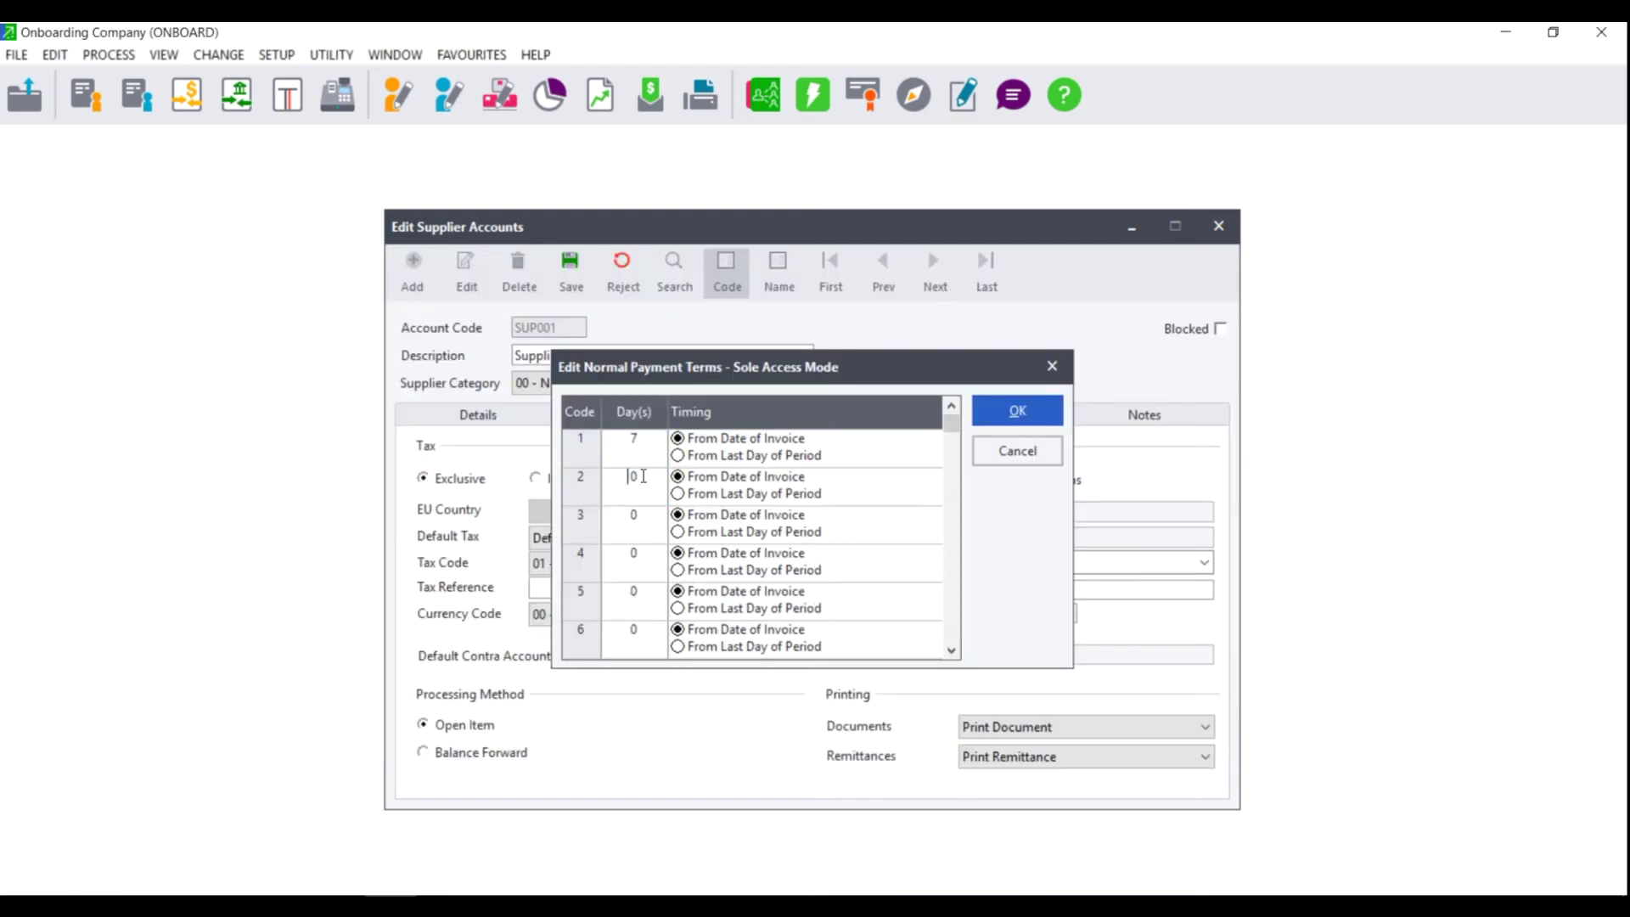
{"action": "type", "text": "1"}
{"action": "type", "text": "4"}
{"action": "key", "text": "Delete"}
{"action": "left_click", "coordinate": [1017, 413]}
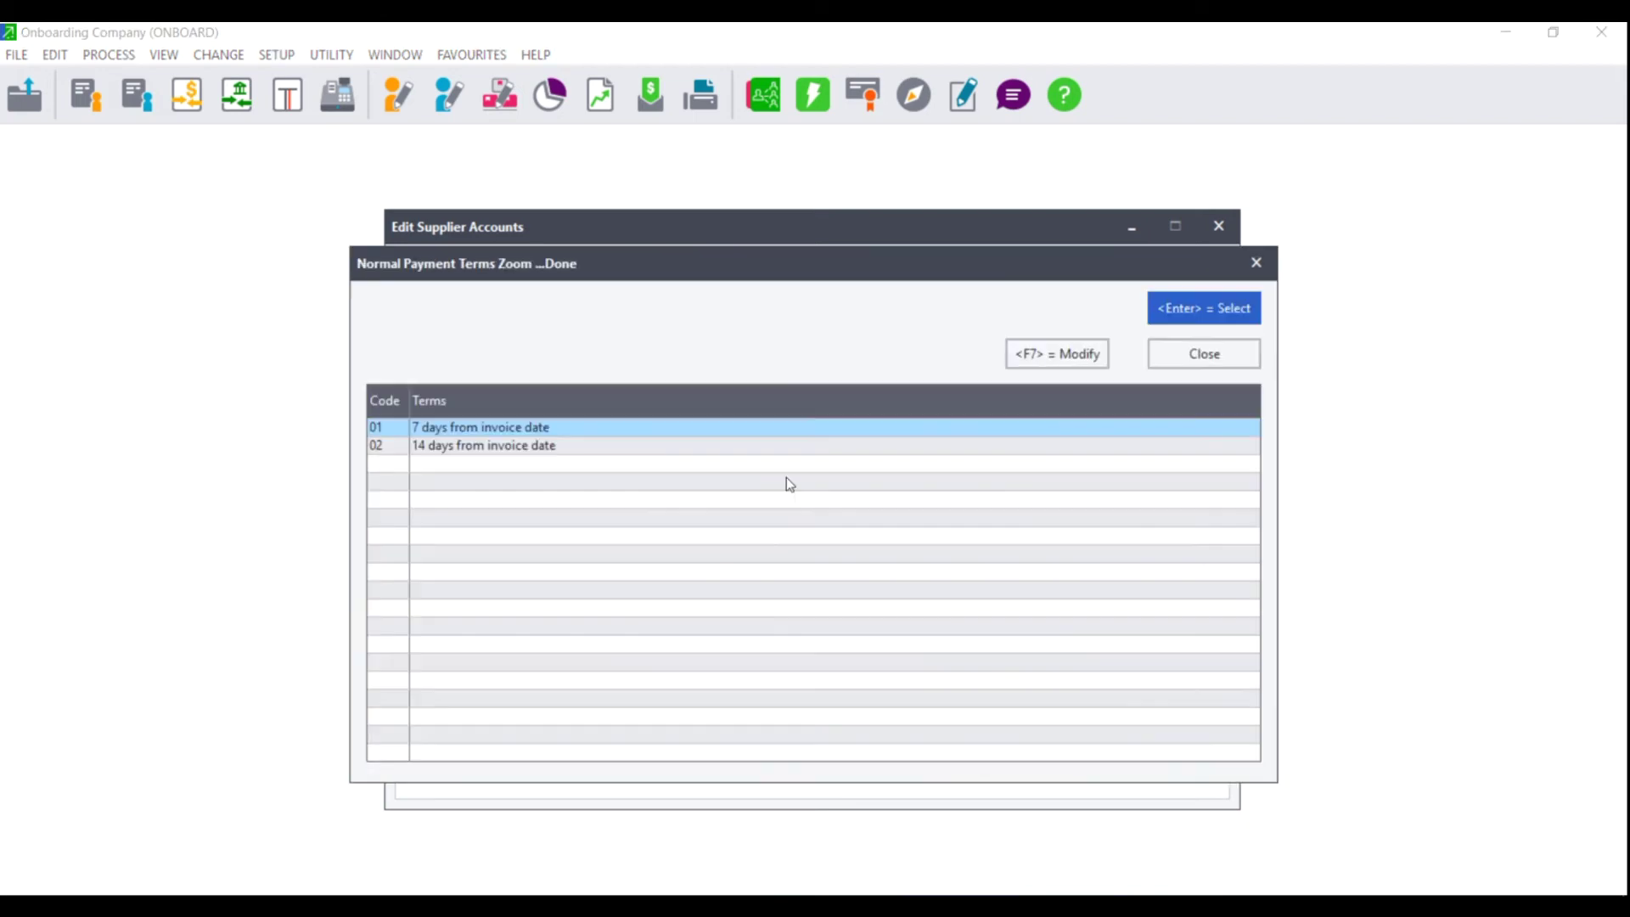
{"action": "double_click", "coordinate": [459, 446]}
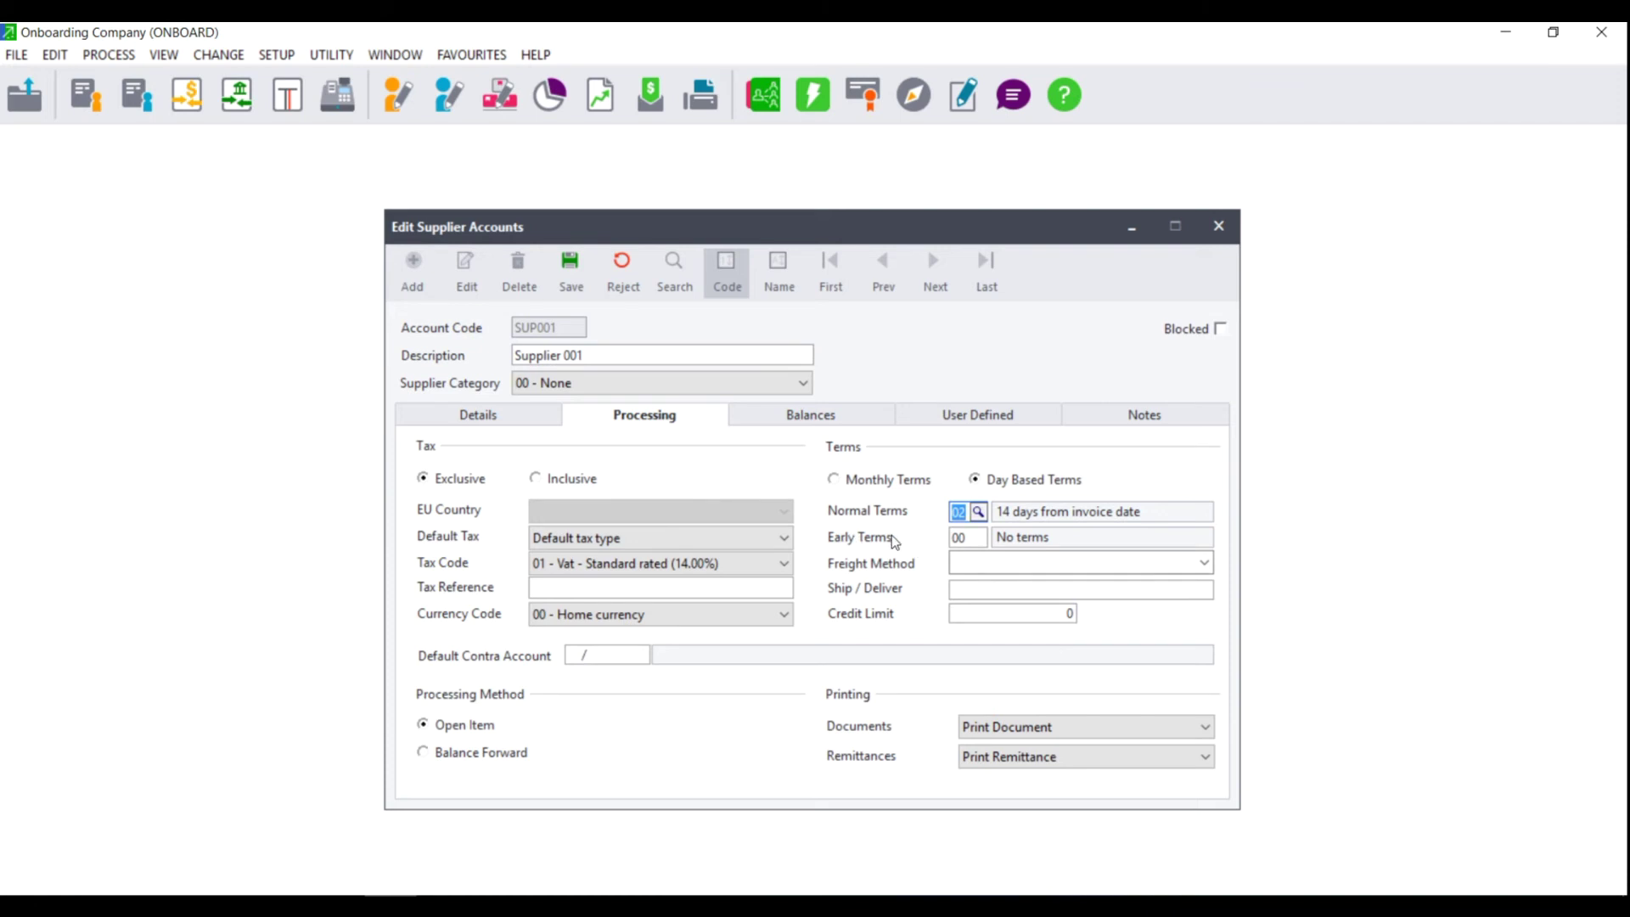
{"action": "left_click", "coordinate": [872, 477]}
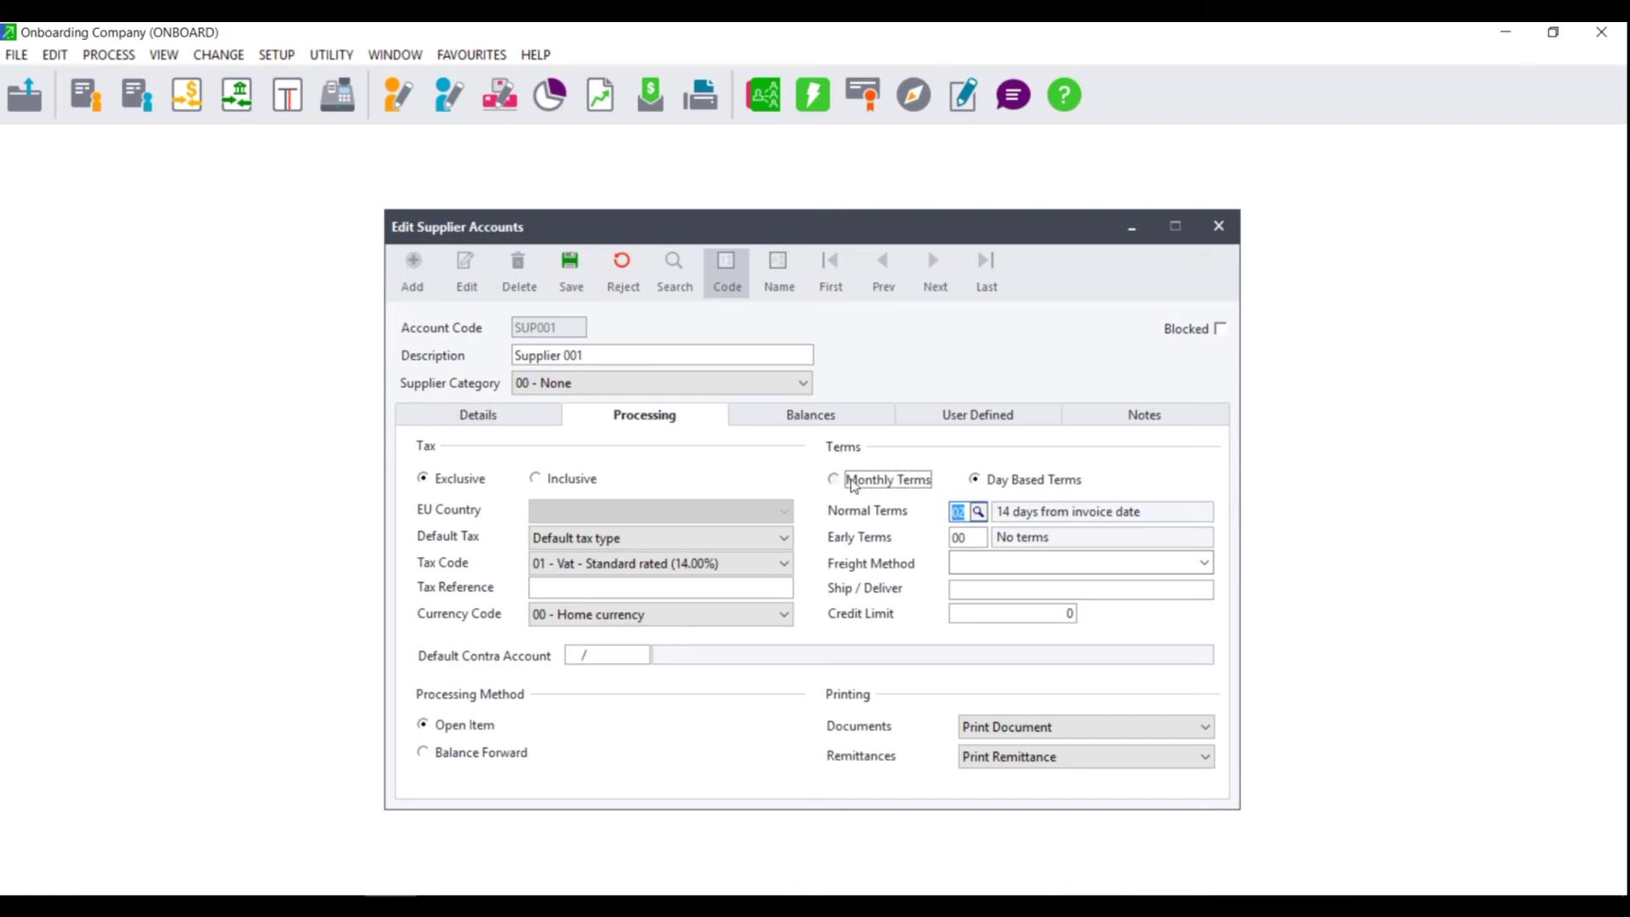
Step: Set early terms to 01, a 2.5% discount within 7 days from invoice date
{"action": "double_click", "coordinate": [976, 538]}
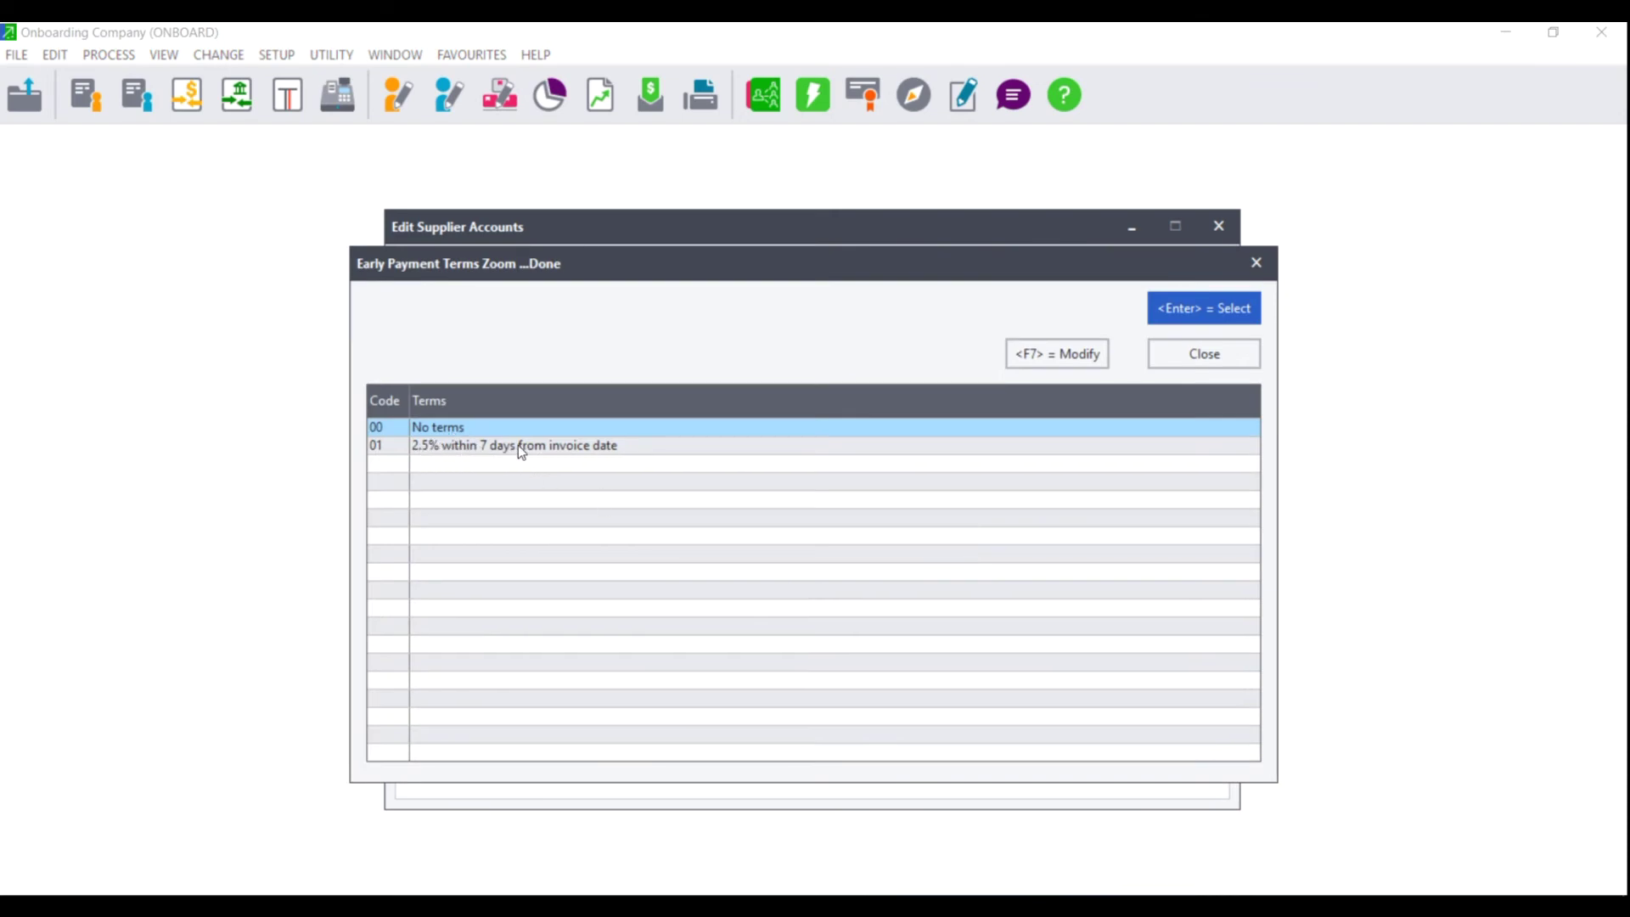
{"action": "double_click", "coordinate": [583, 446]}
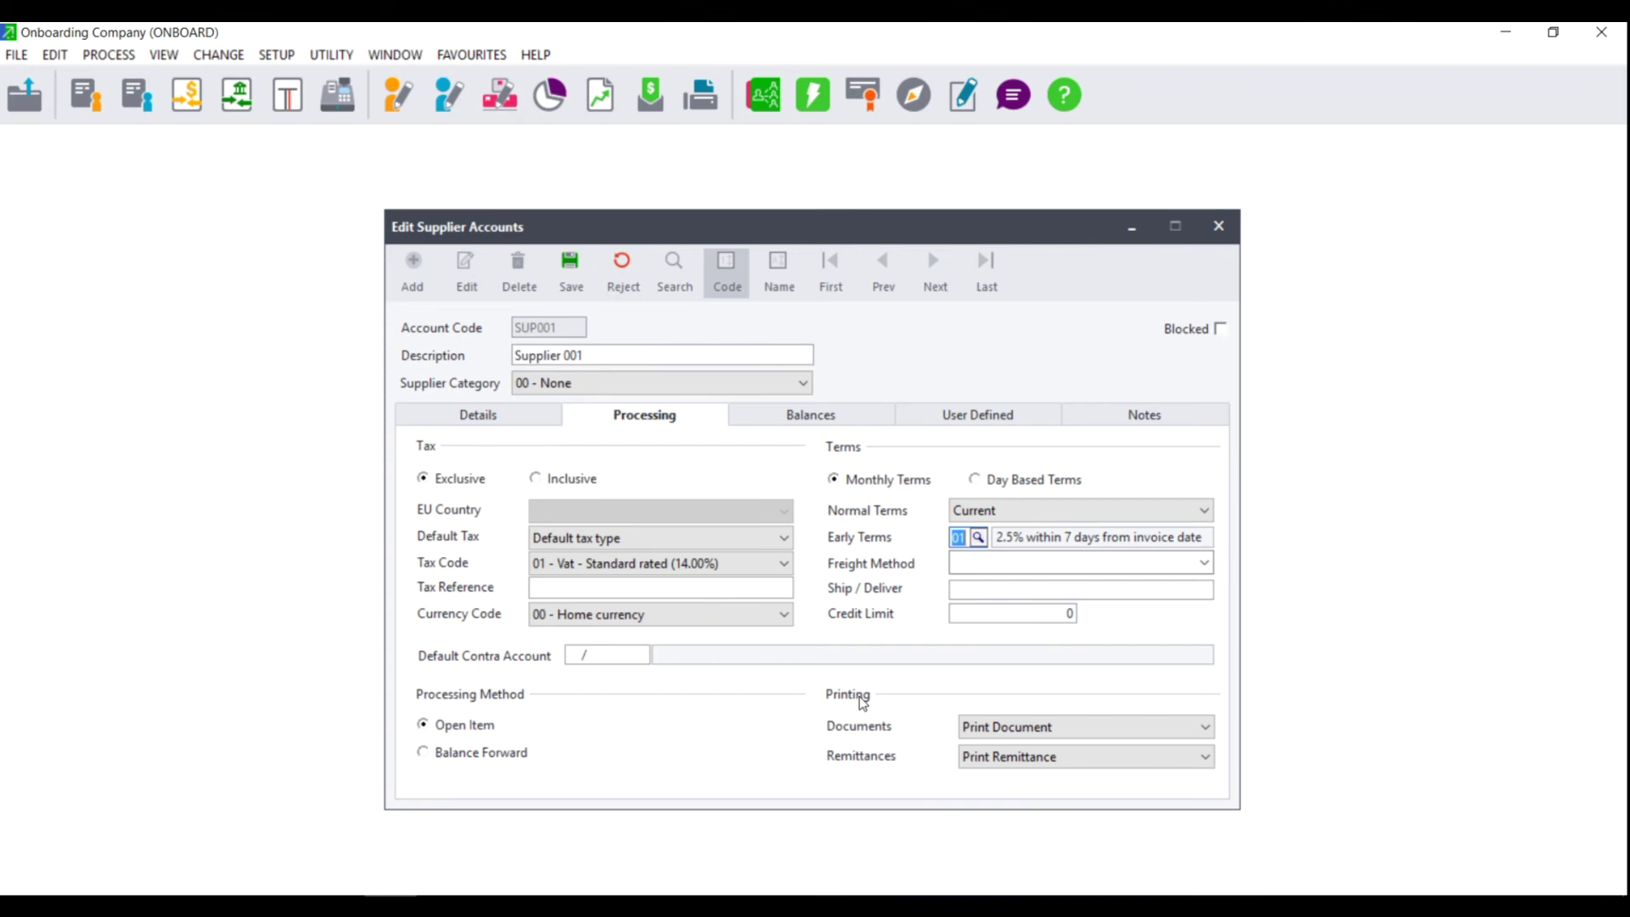
{"action": "left_click", "coordinate": [1096, 731]}
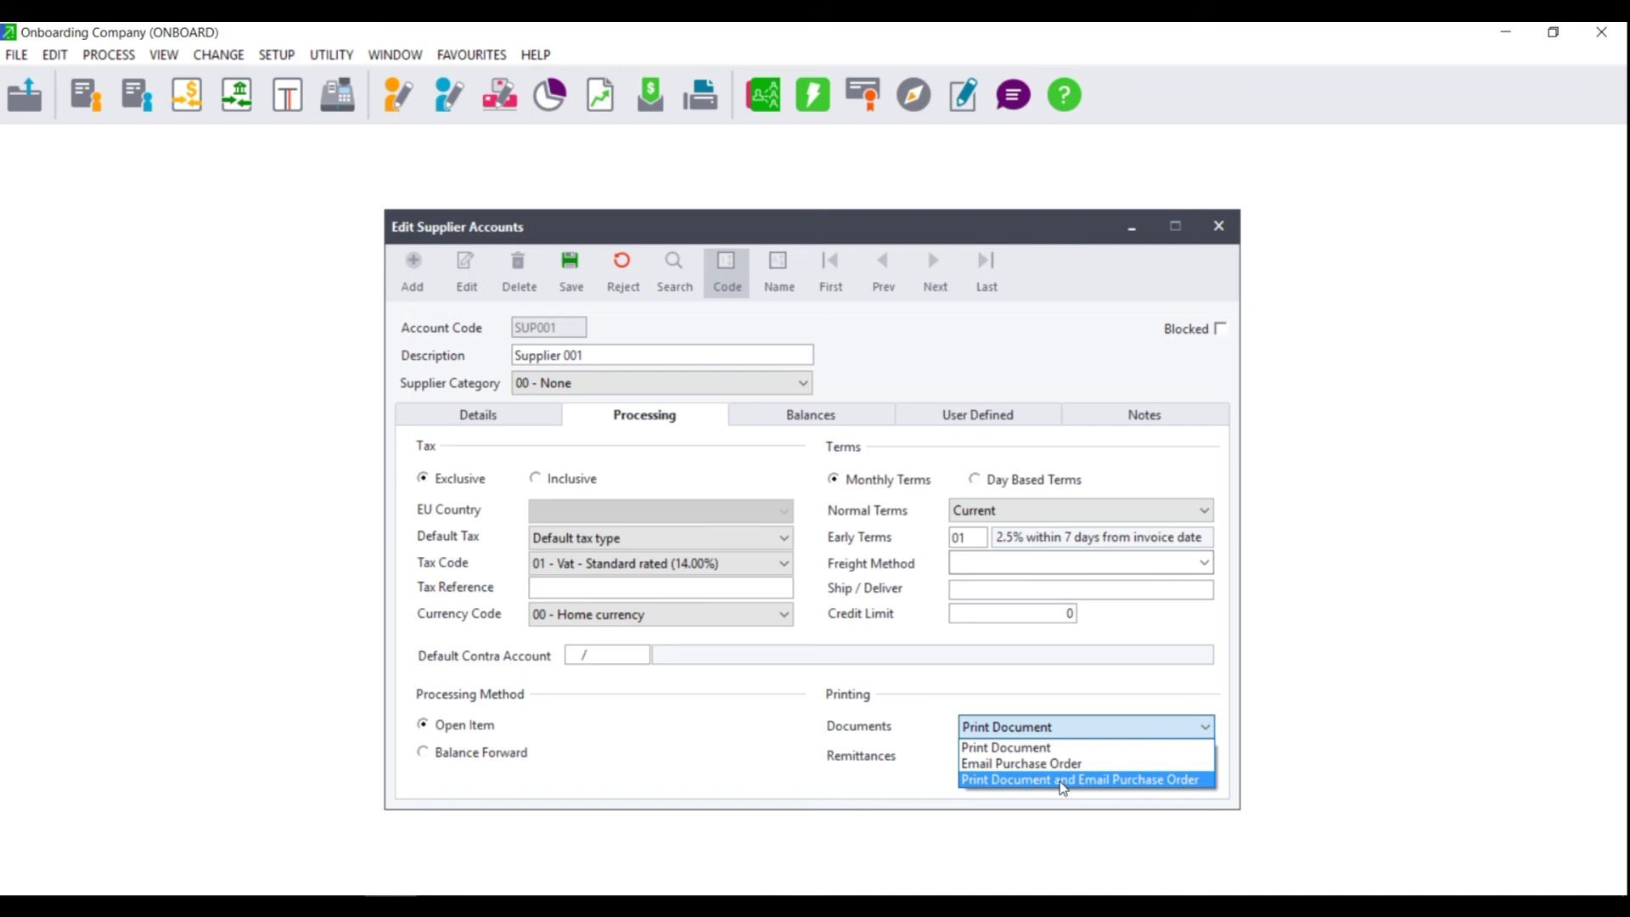
Step: Set remittances to 'Print and Email Remittance' and documents to 'Print Document and Email Purchase Order'
{"action": "left_click", "coordinate": [1084, 698]}
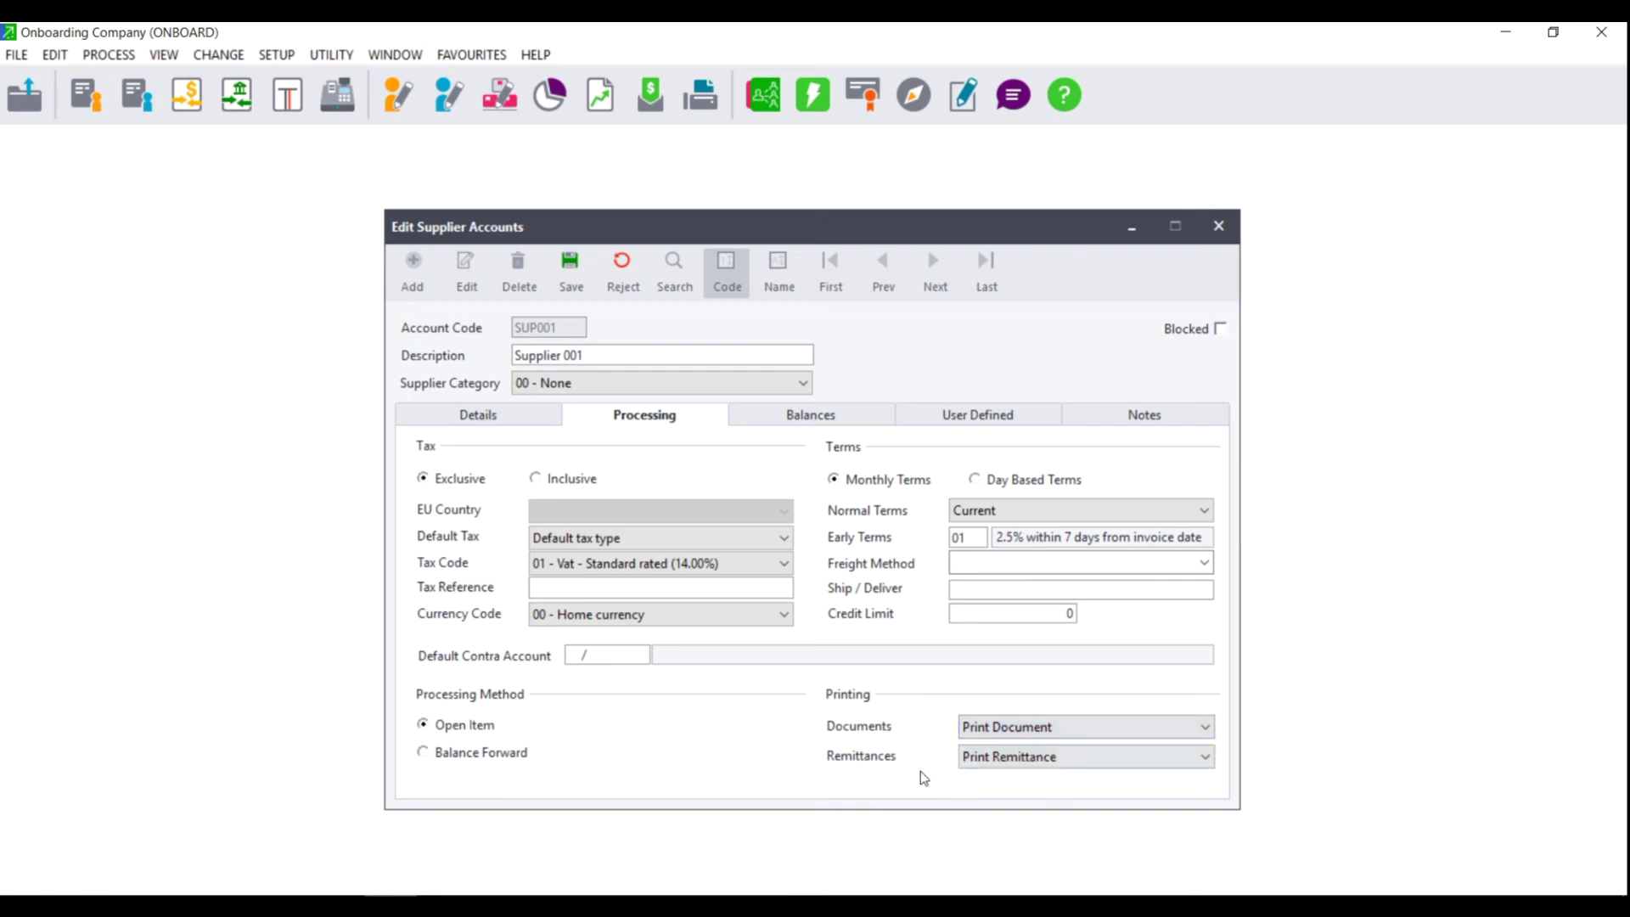
{"action": "left_click", "coordinate": [1069, 761]}
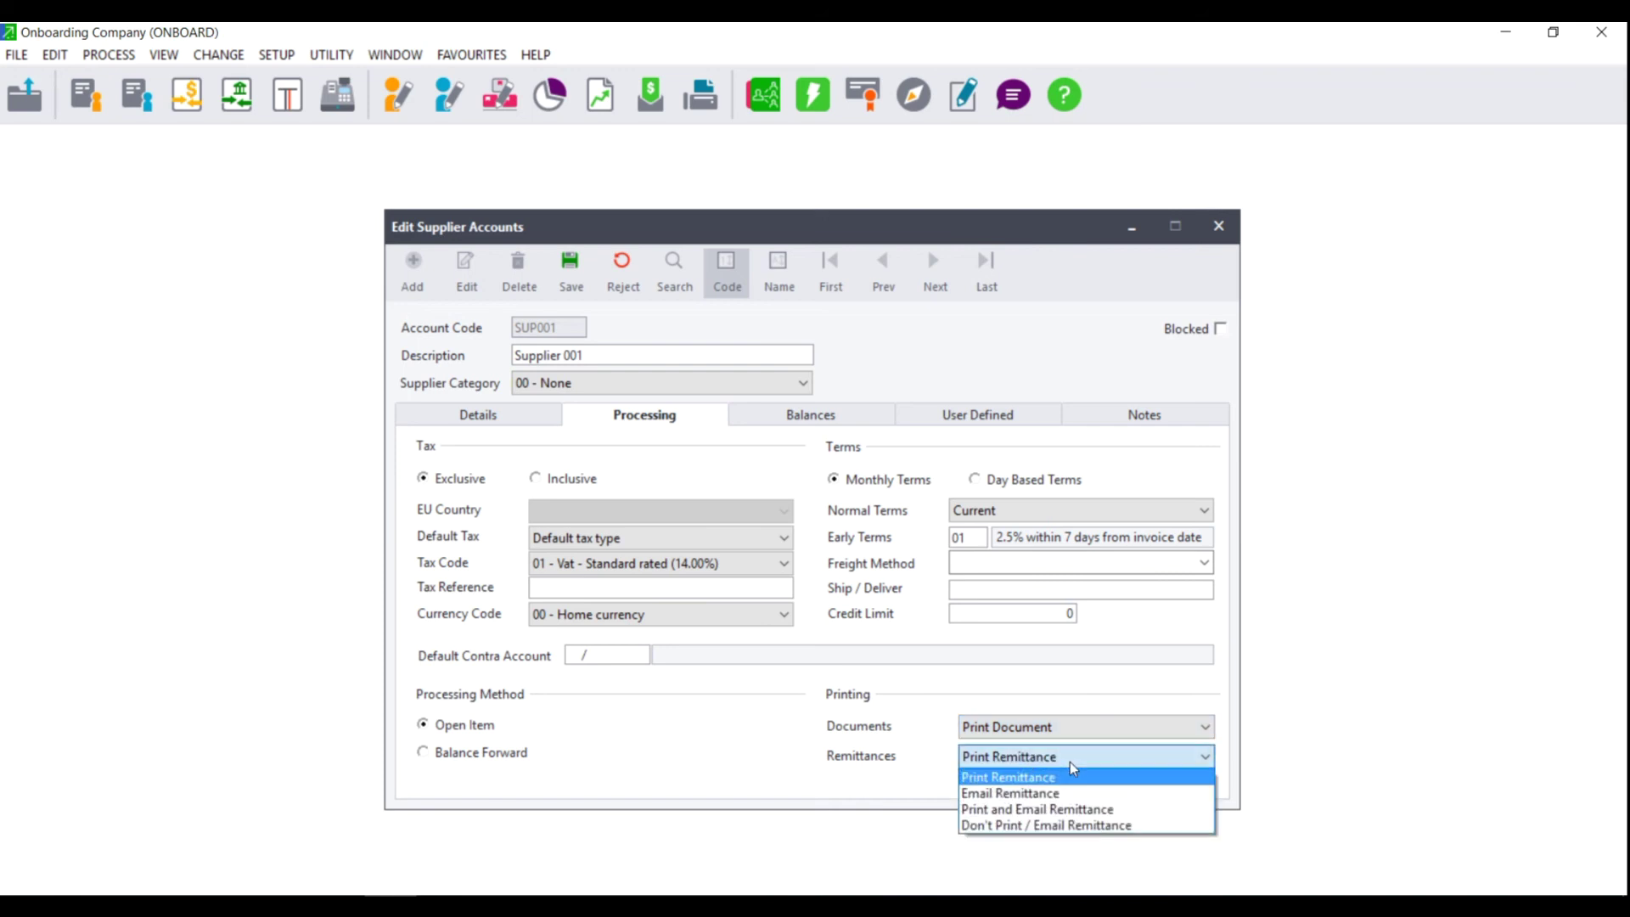
{"action": "left_click", "coordinate": [1027, 808]}
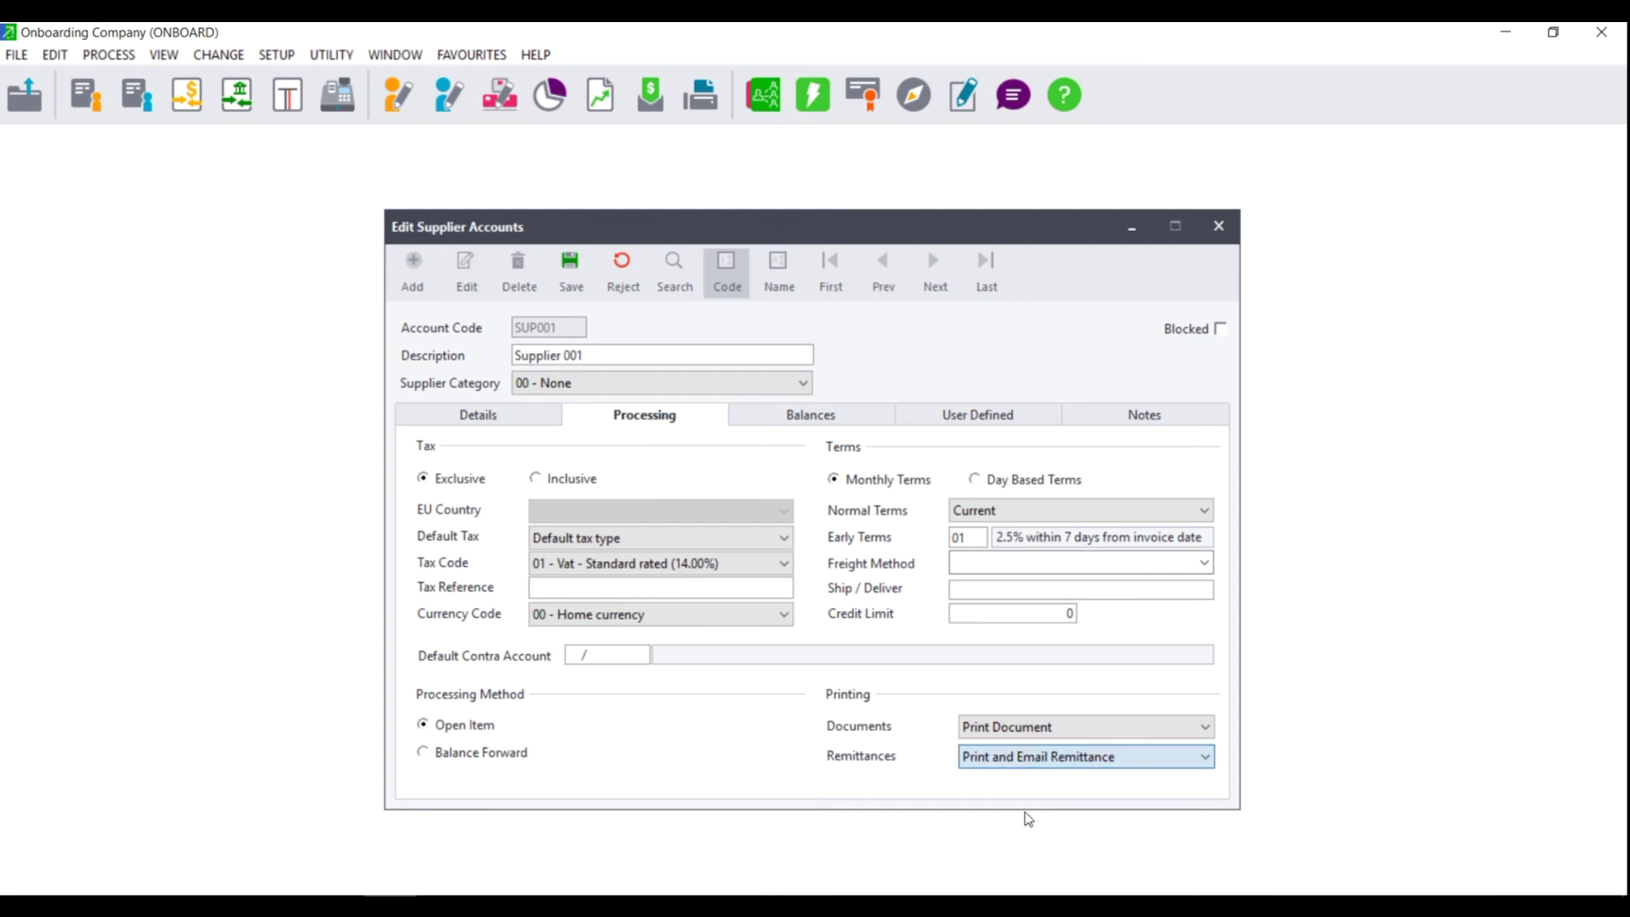
{"action": "left_click", "coordinate": [994, 731]}
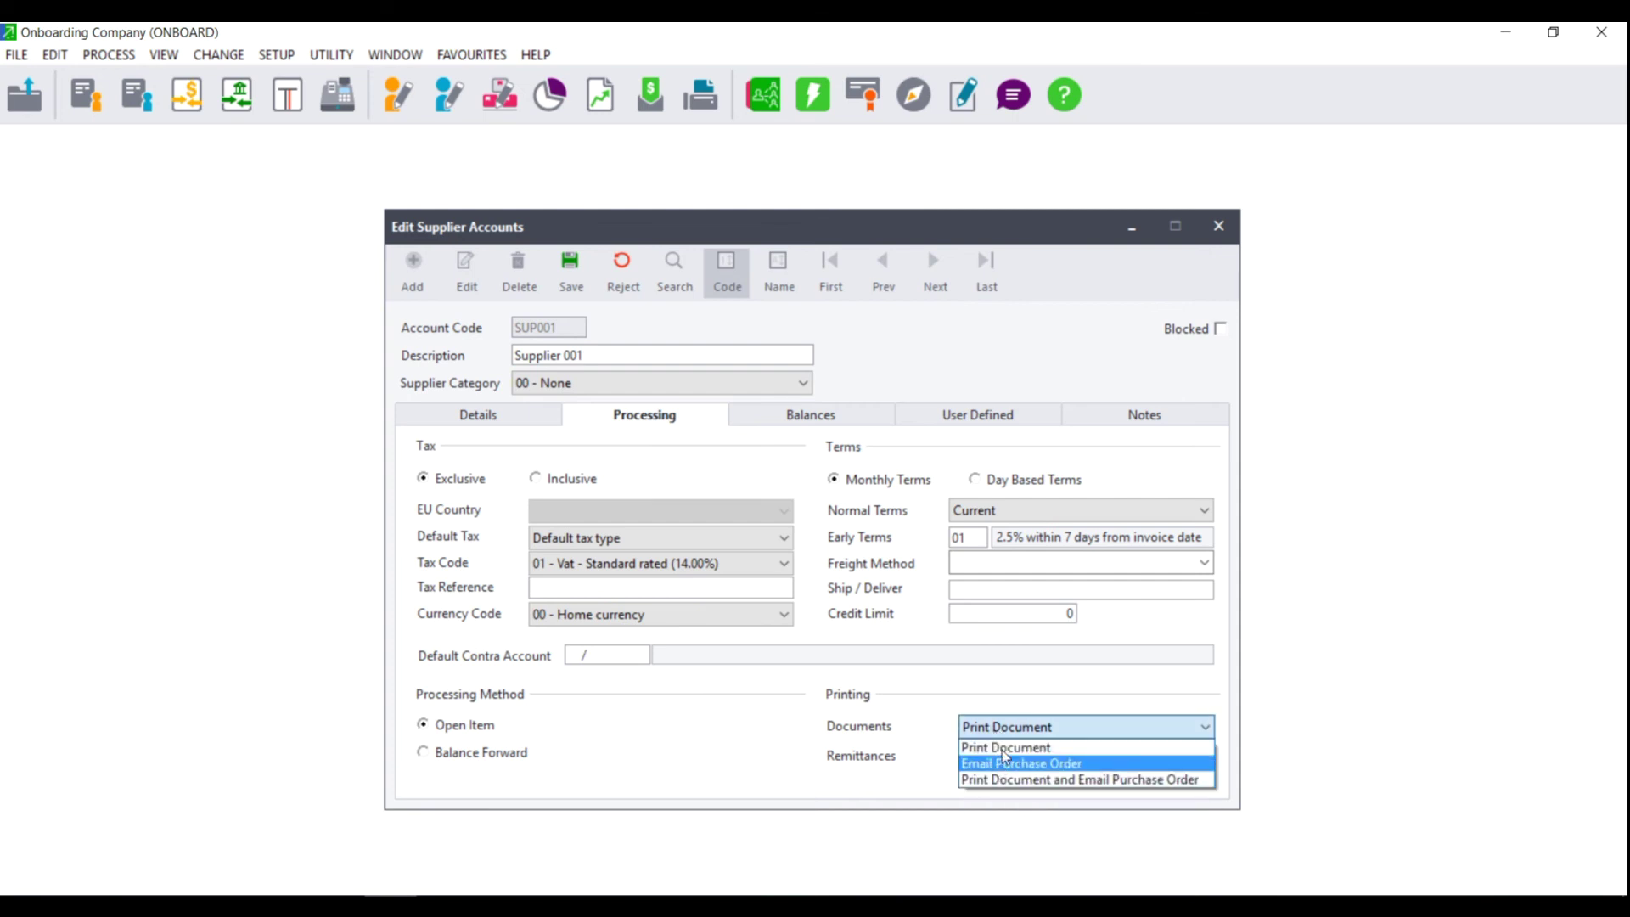
{"action": "left_click", "coordinate": [996, 780]}
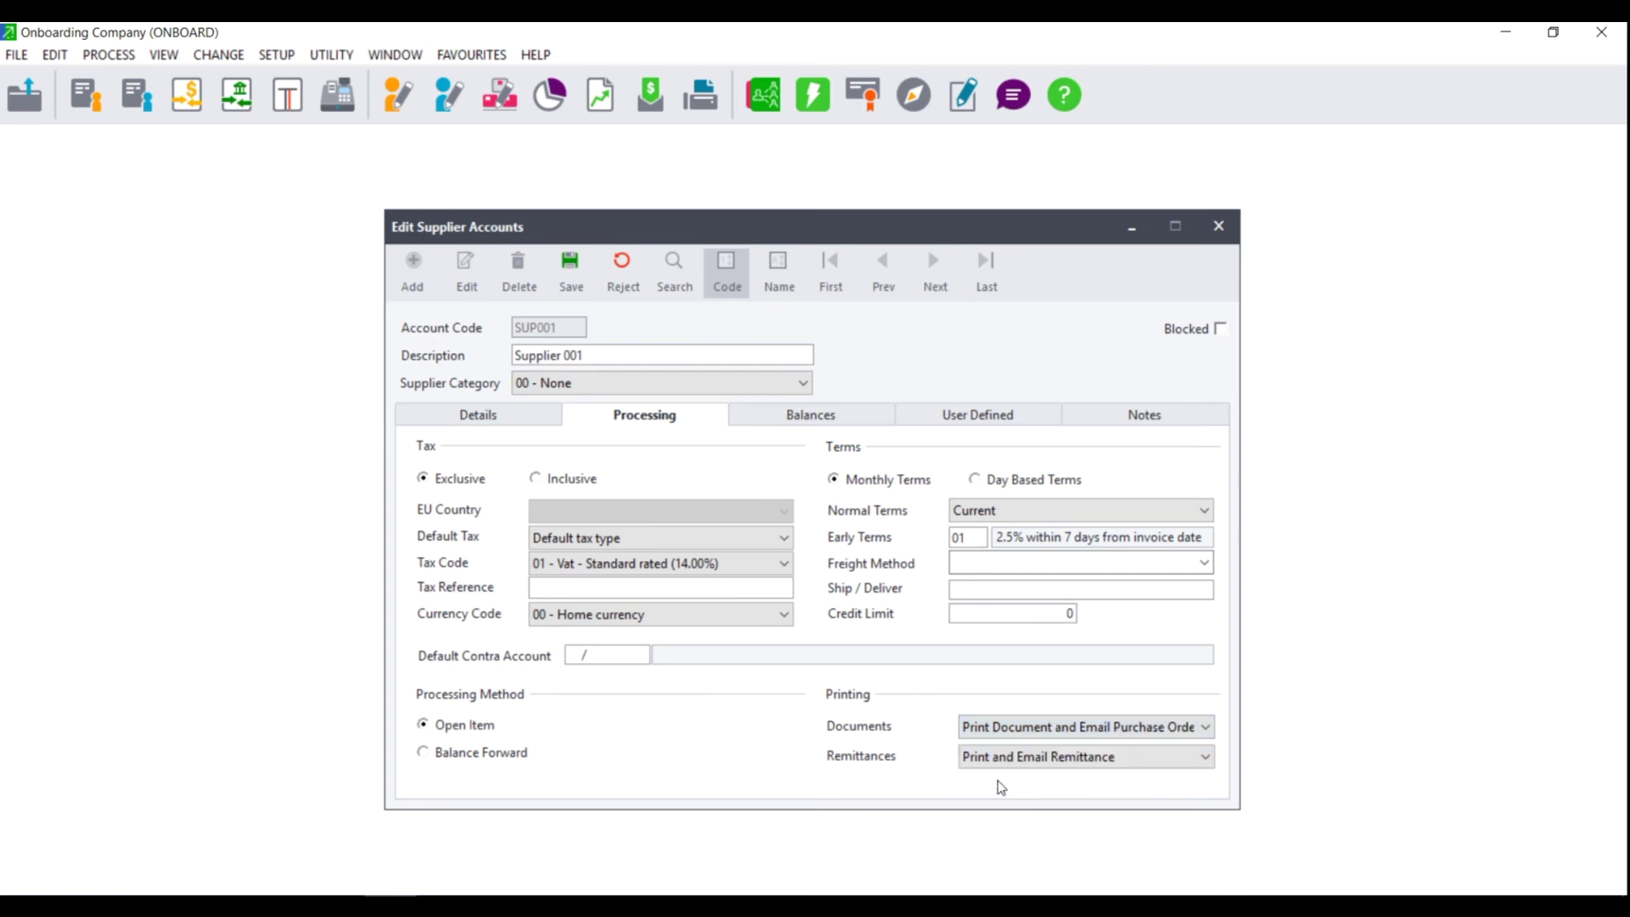
{"action": "left_click", "coordinate": [482, 416]}
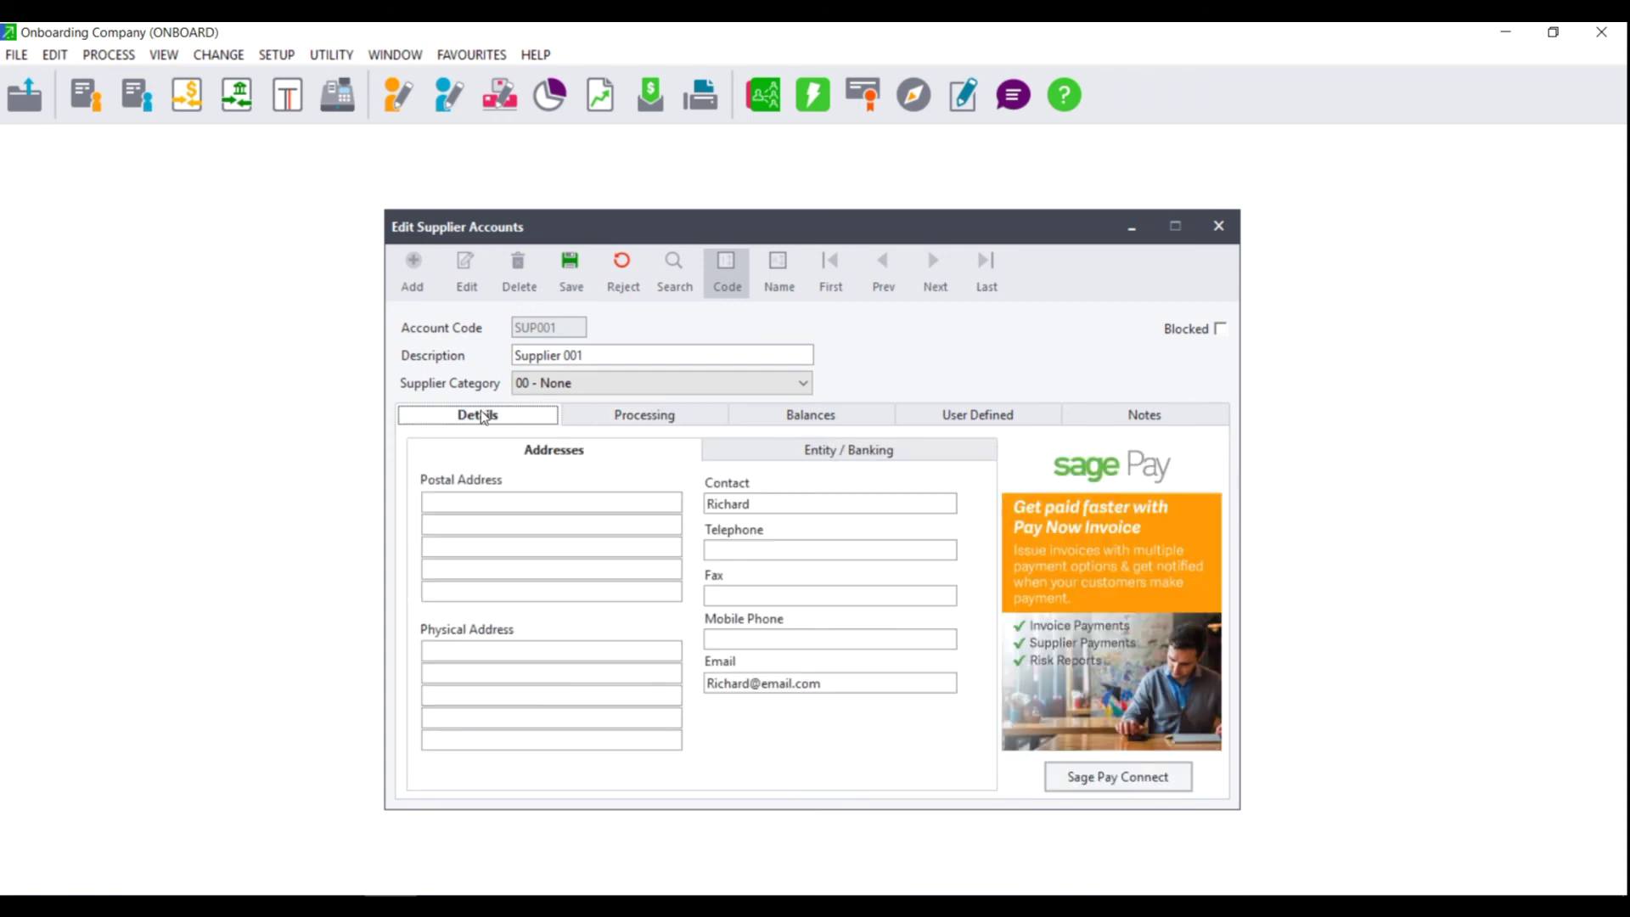
Step: Check SUP001's Balances, User Defined and Notes sections, then save the supplier account
{"action": "left_click", "coordinate": [655, 423]}
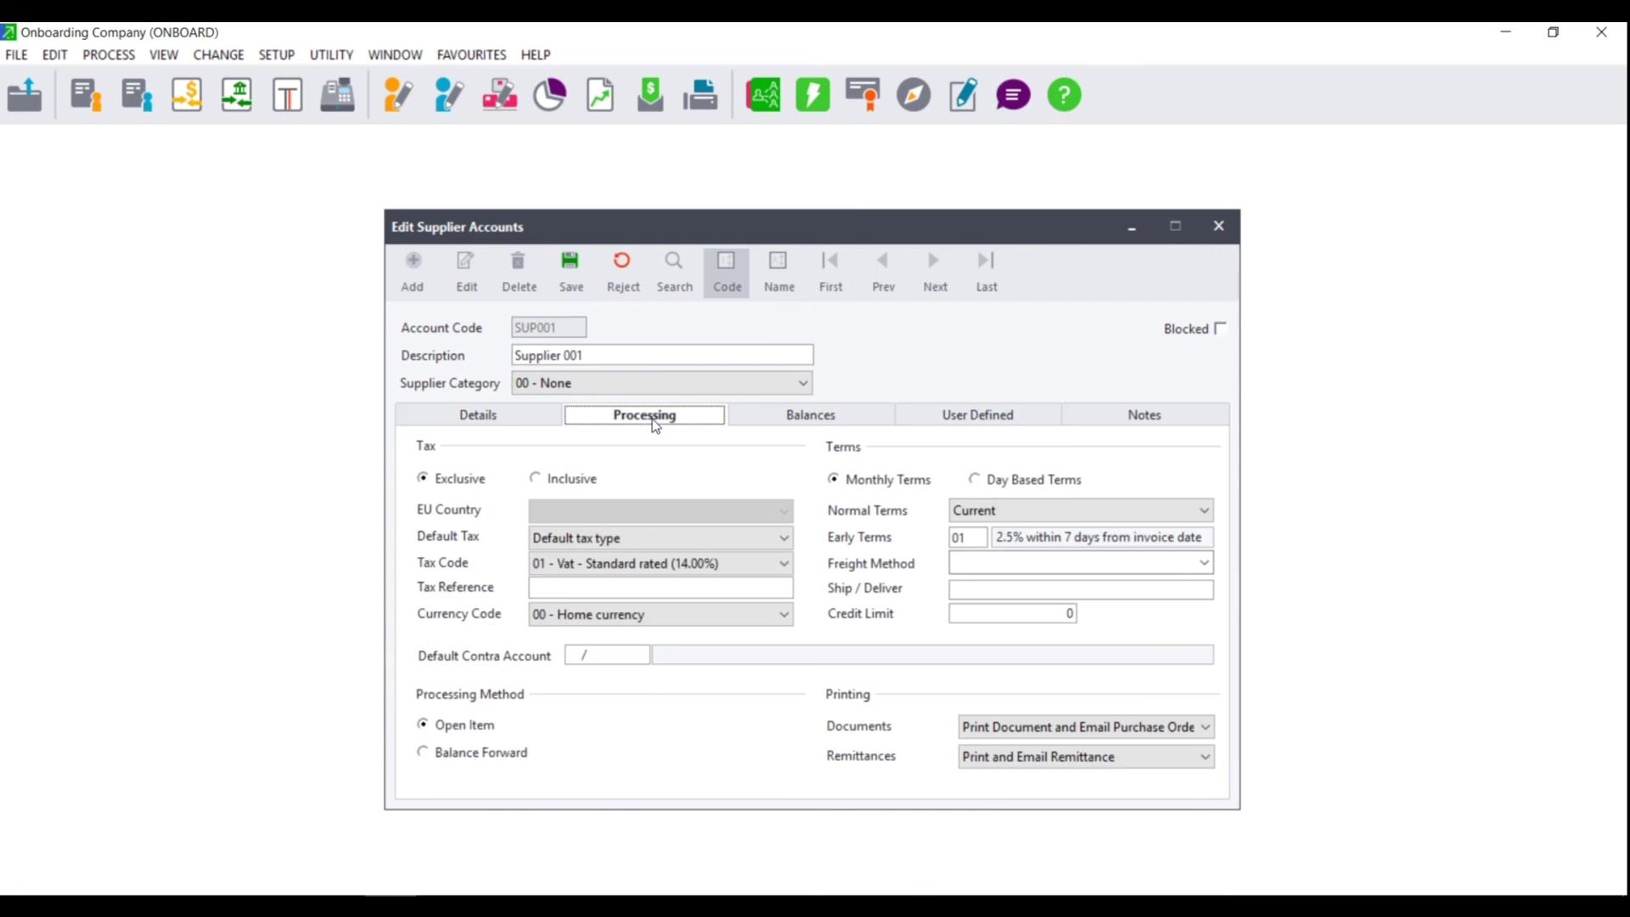
{"action": "left_click", "coordinate": [828, 422]}
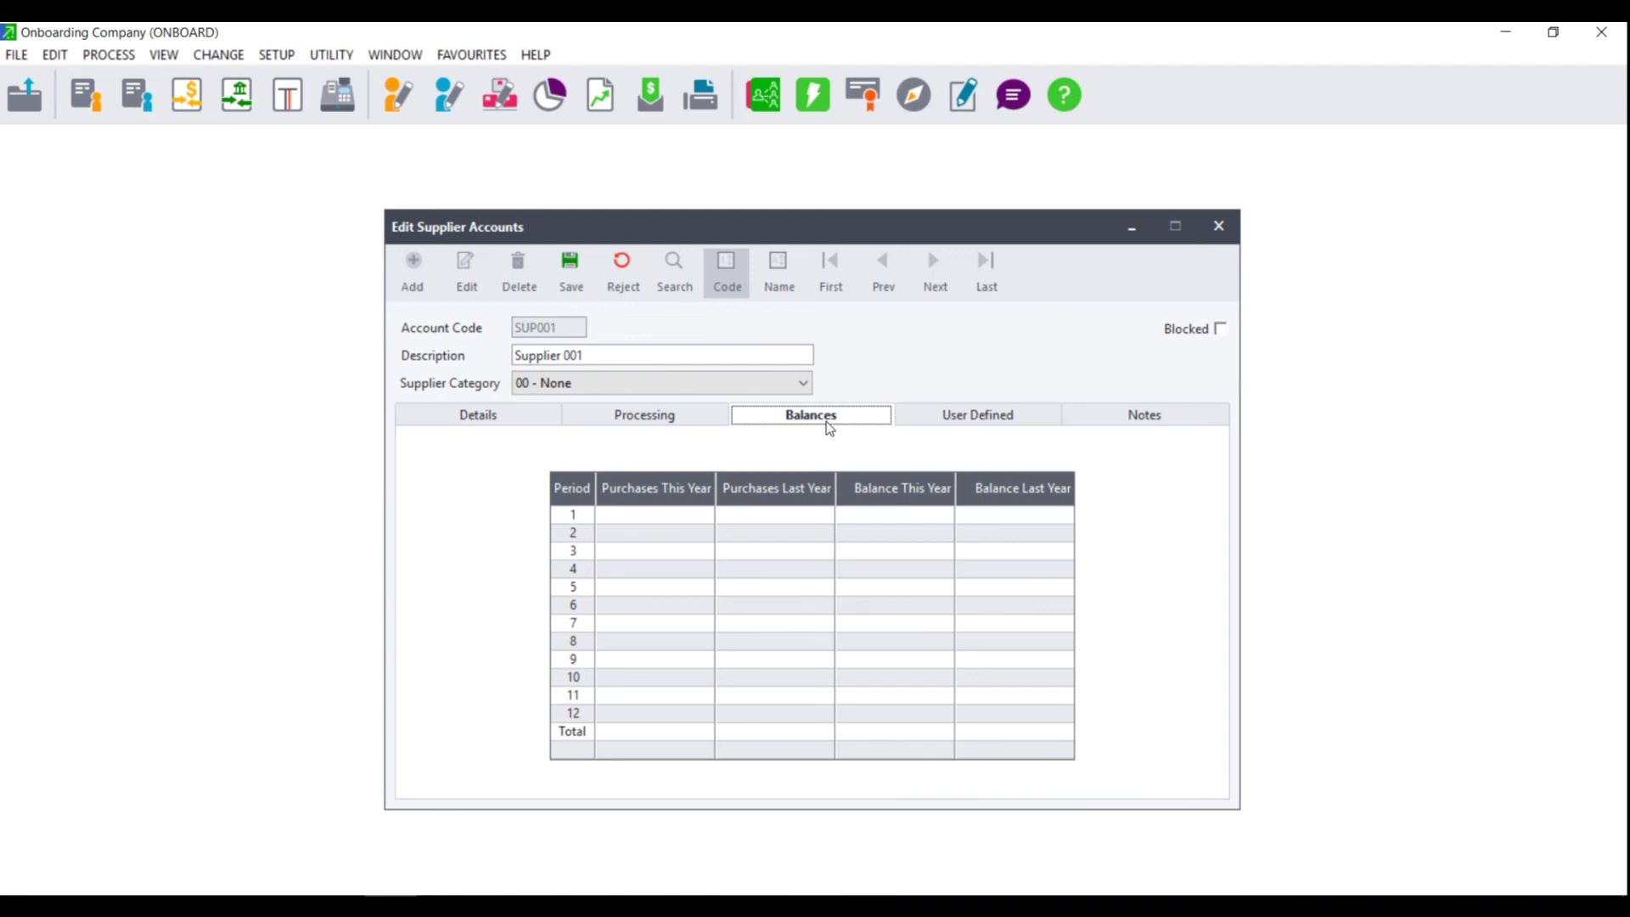
{"action": "left_click", "coordinate": [1009, 424]}
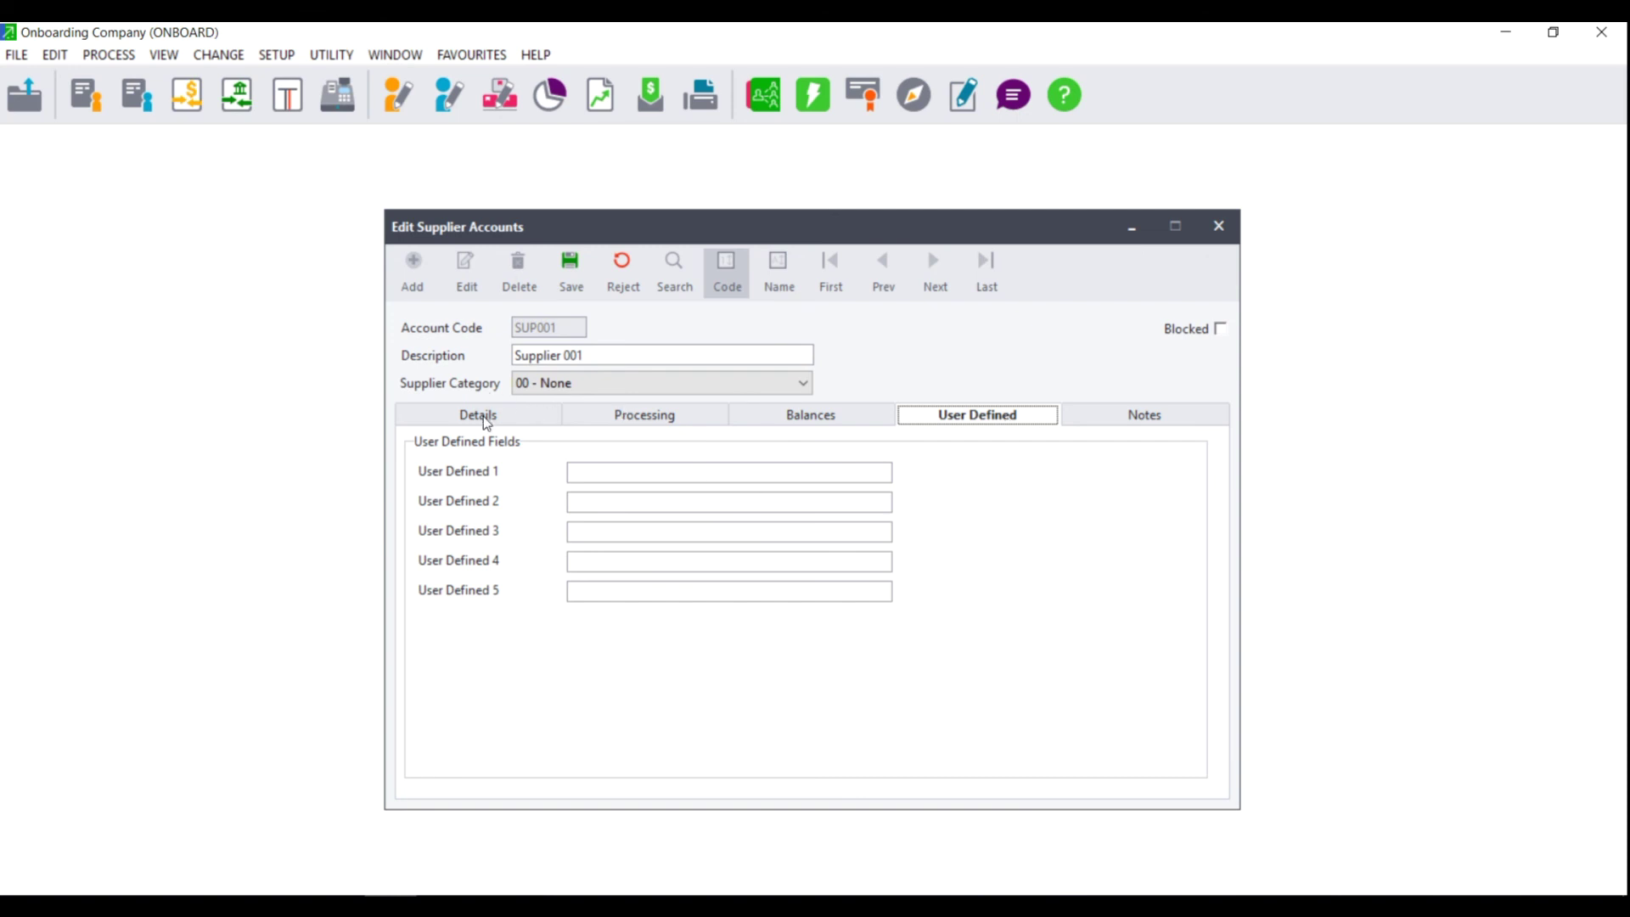
{"action": "left_click", "coordinate": [1167, 425]}
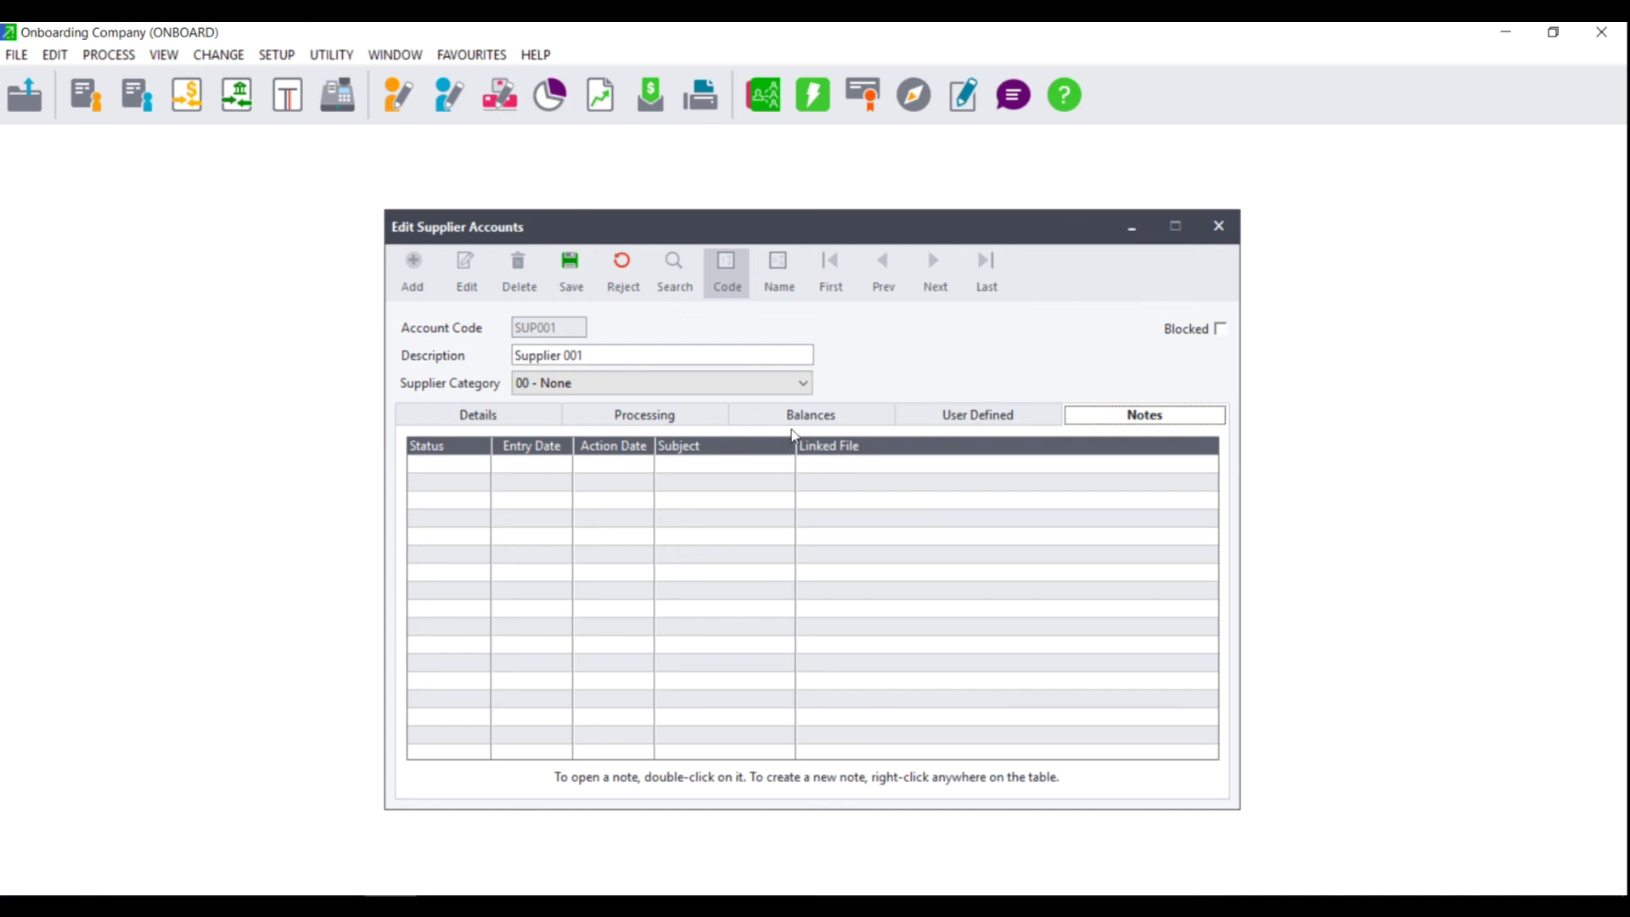
{"action": "left_click", "coordinate": [500, 414]}
{"action": "left_click", "coordinate": [661, 419]}
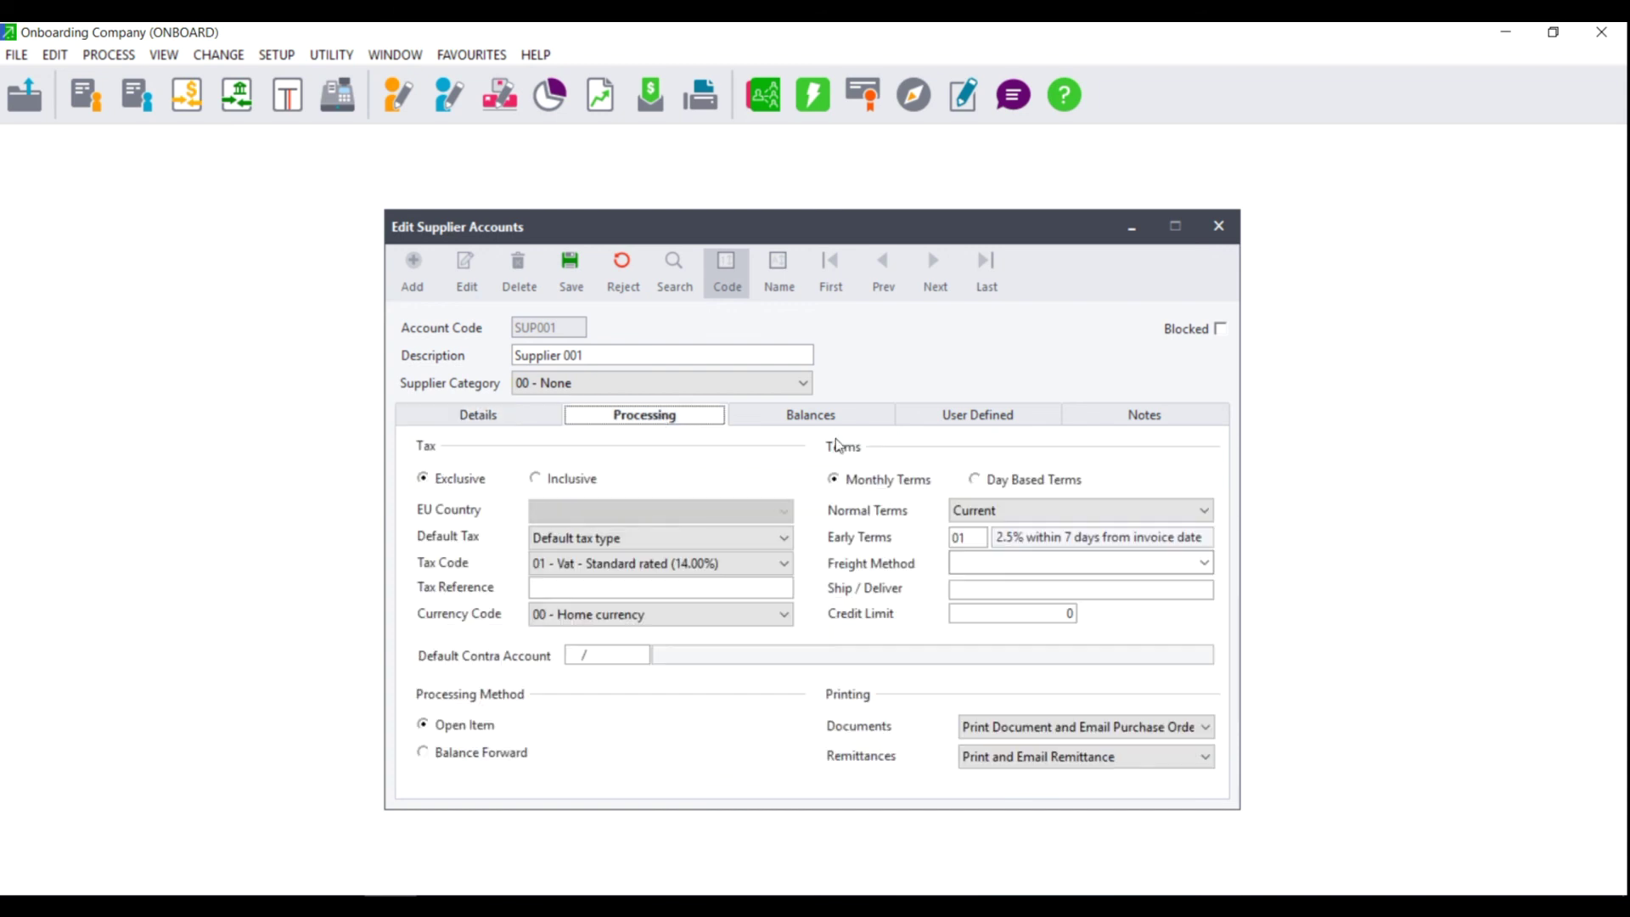
{"action": "left_click", "coordinate": [982, 425]}
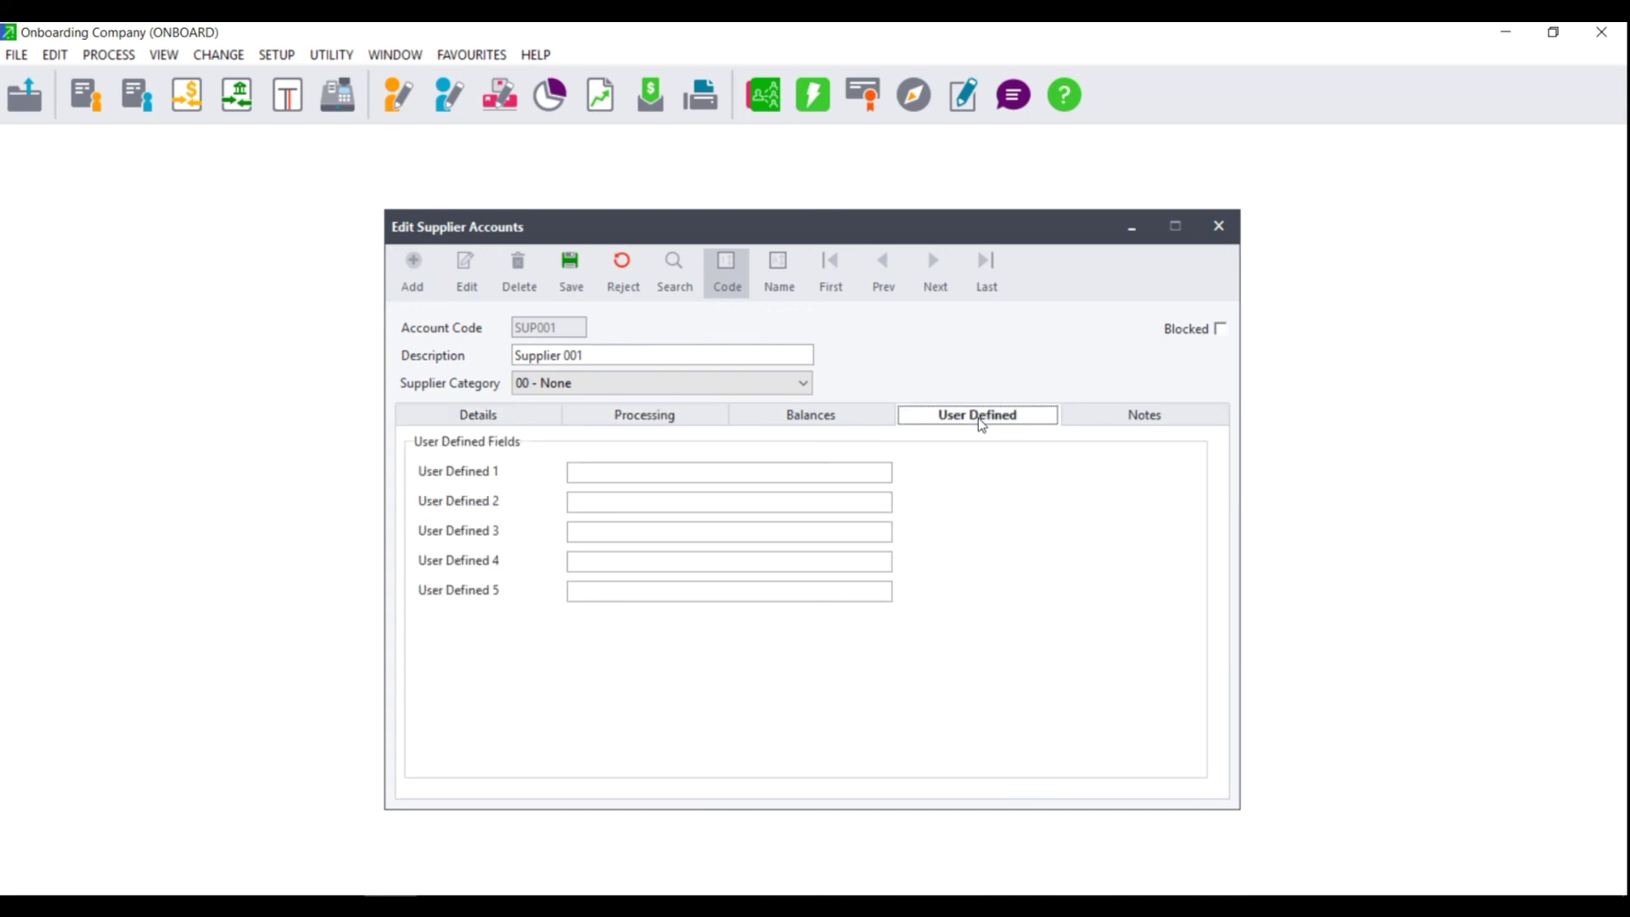
{"action": "left_click", "coordinate": [565, 273]}
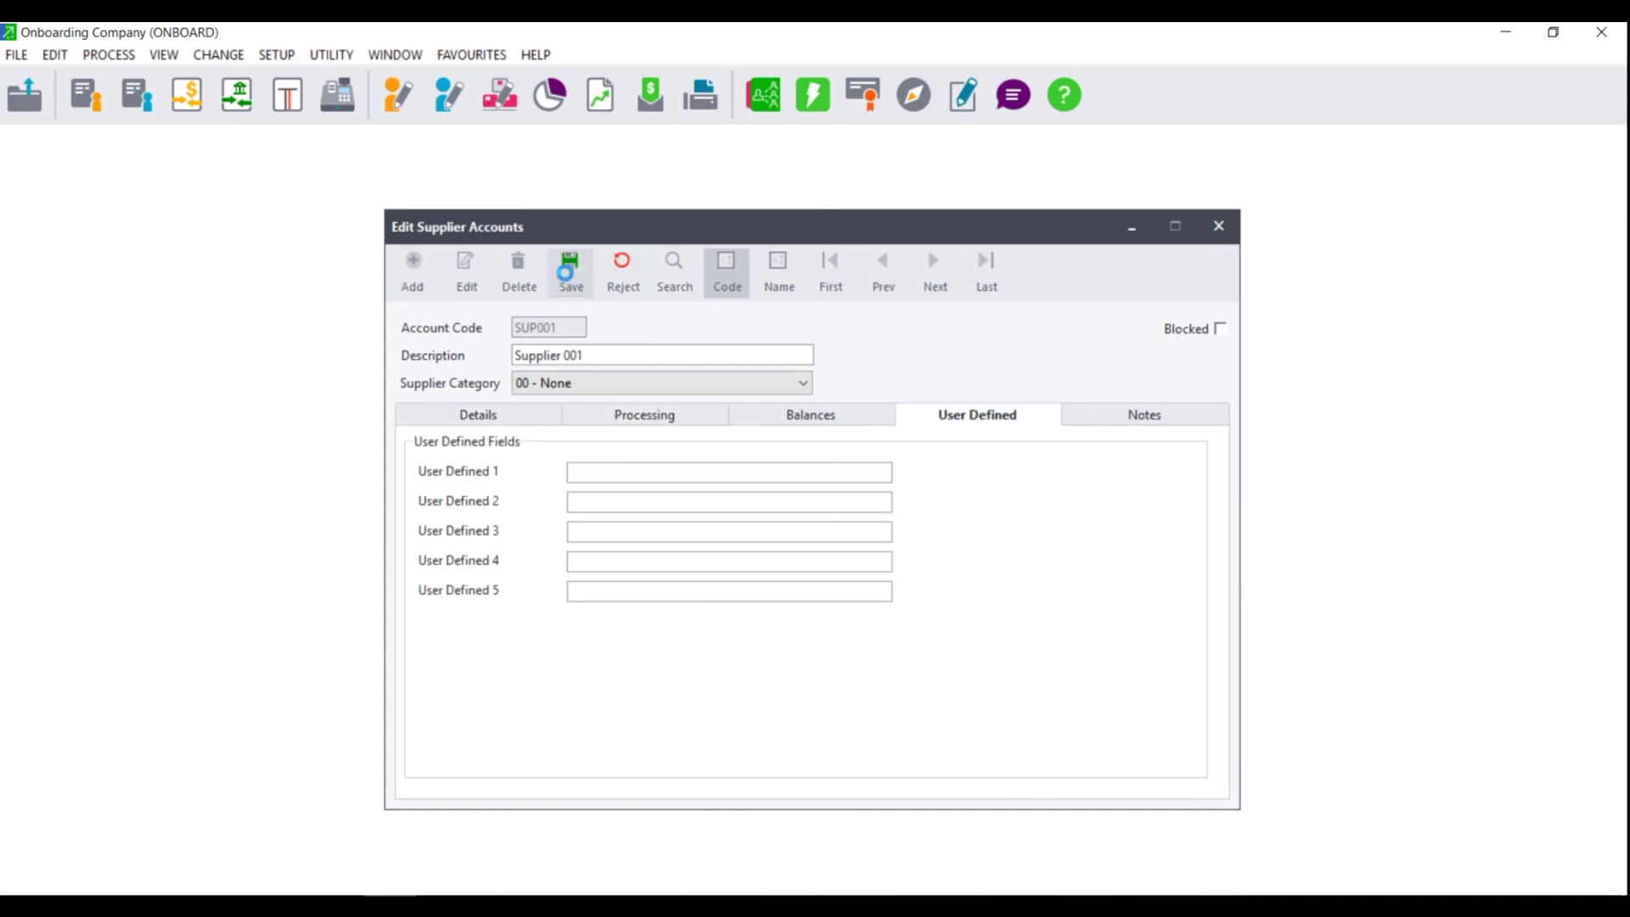